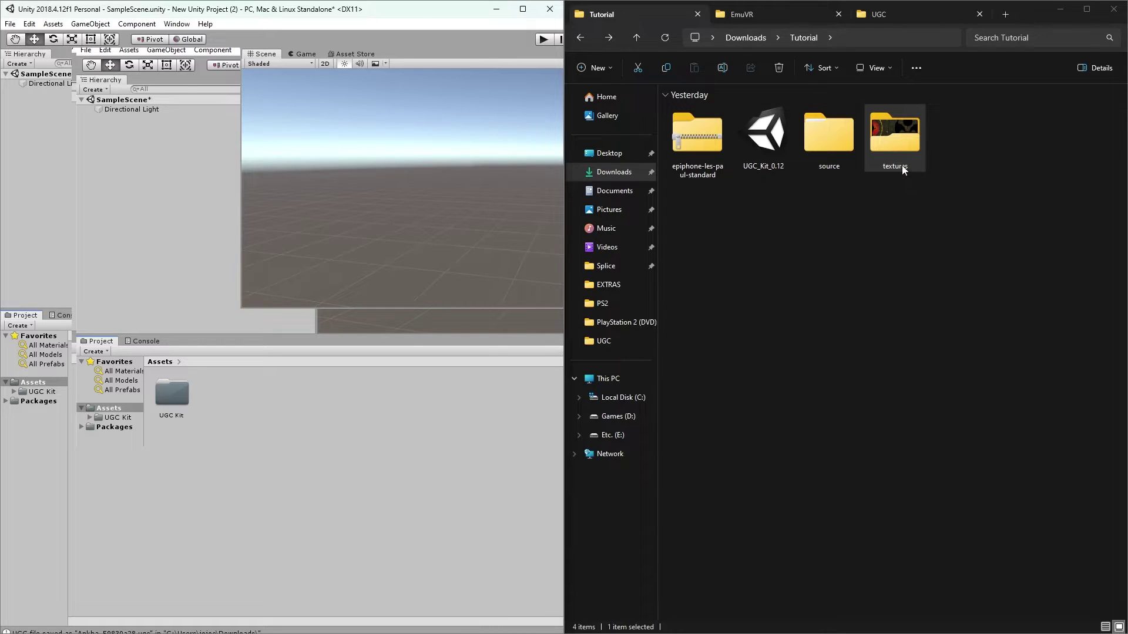
# Examine the contents of the textures and source folders and locate the UGC_Kit_0.12 package in the Tutorial folder.
pyautogui.doubleClick(897, 143)
pyautogui.click(582, 37)
pyautogui.doubleClick(829, 144)
pyautogui.doubleClick(696, 129)
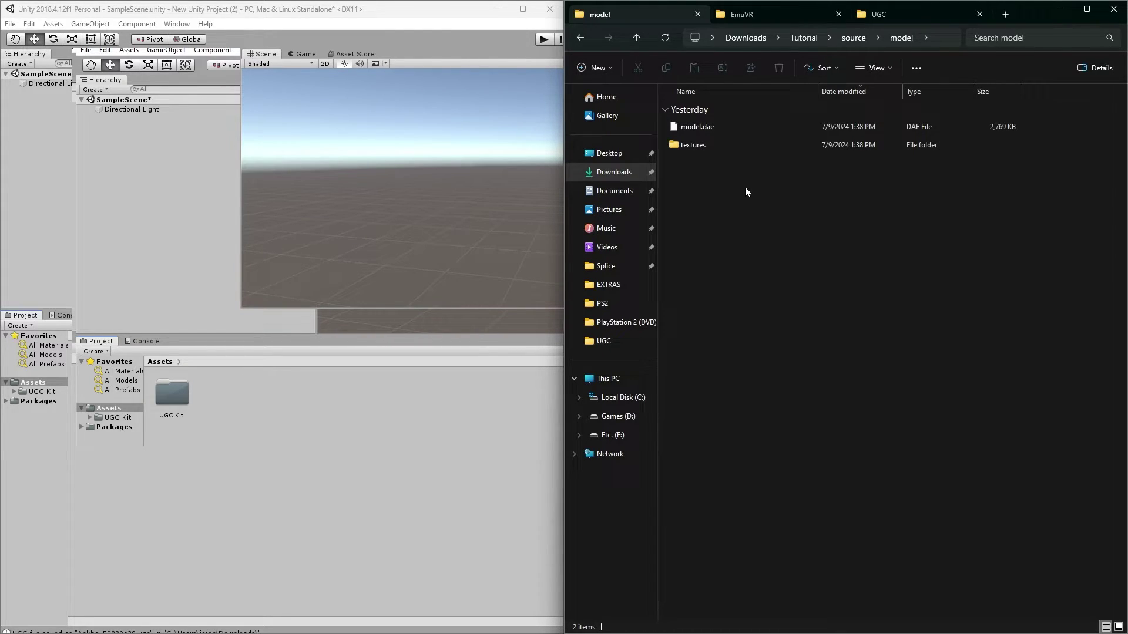
pyautogui.click(580, 39)
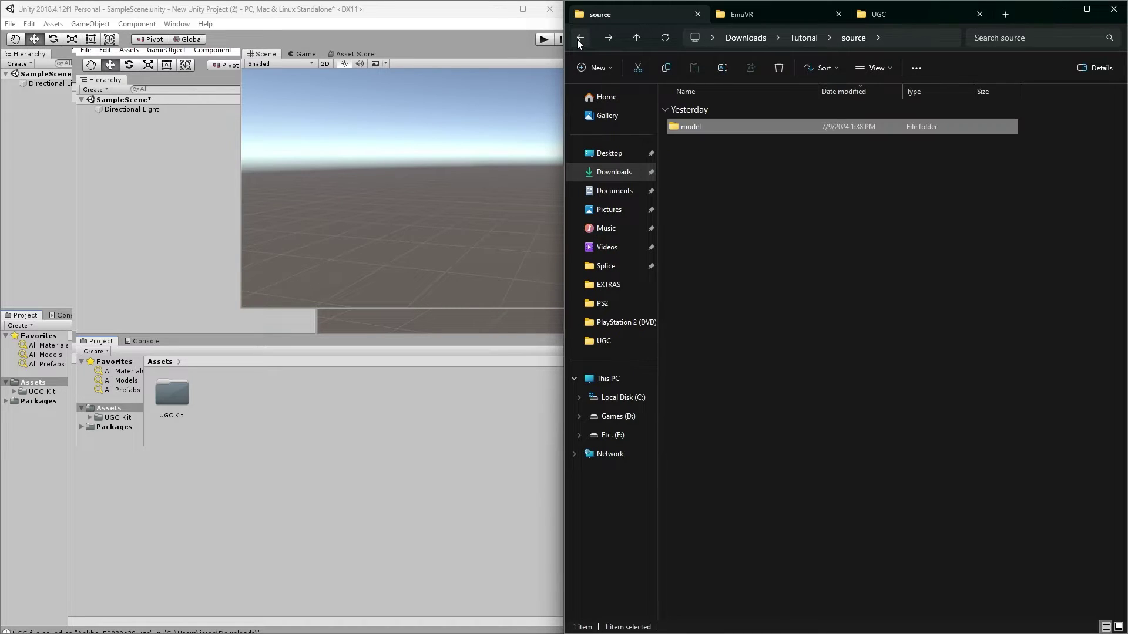
pyautogui.click(580, 37)
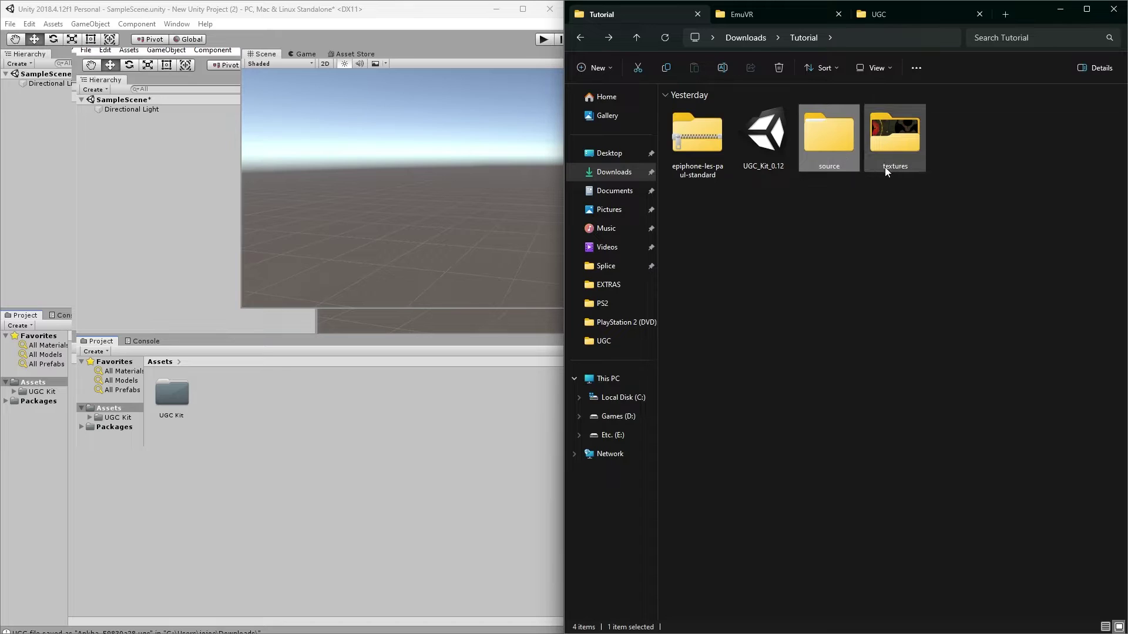
pyautogui.doubleClick(829, 150)
pyautogui.click(580, 38)
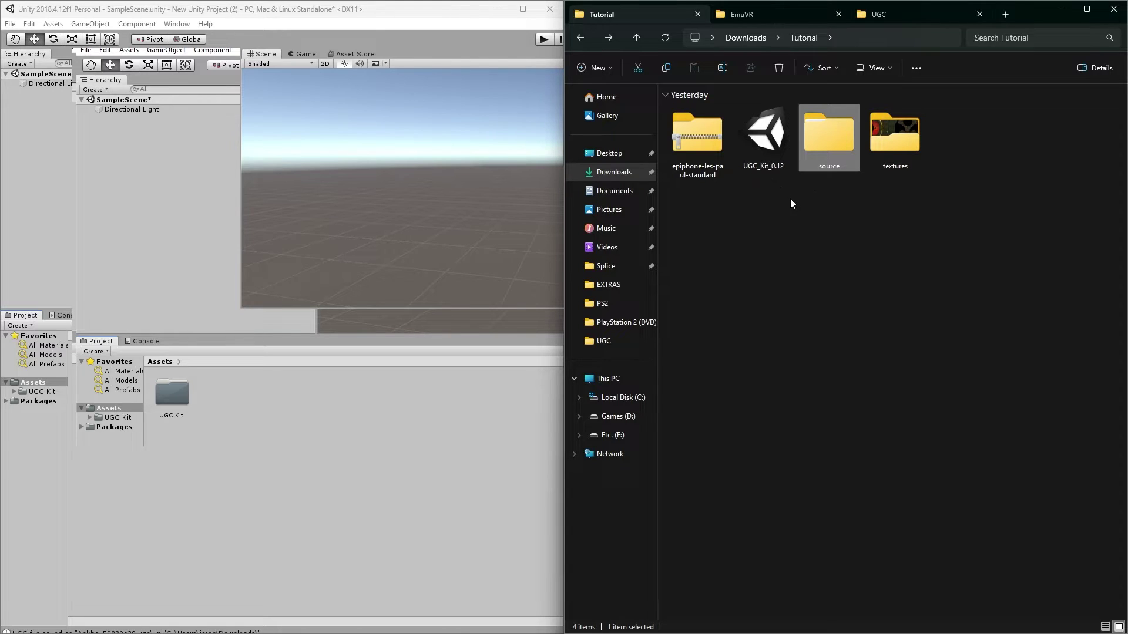
pyautogui.click(766, 145)
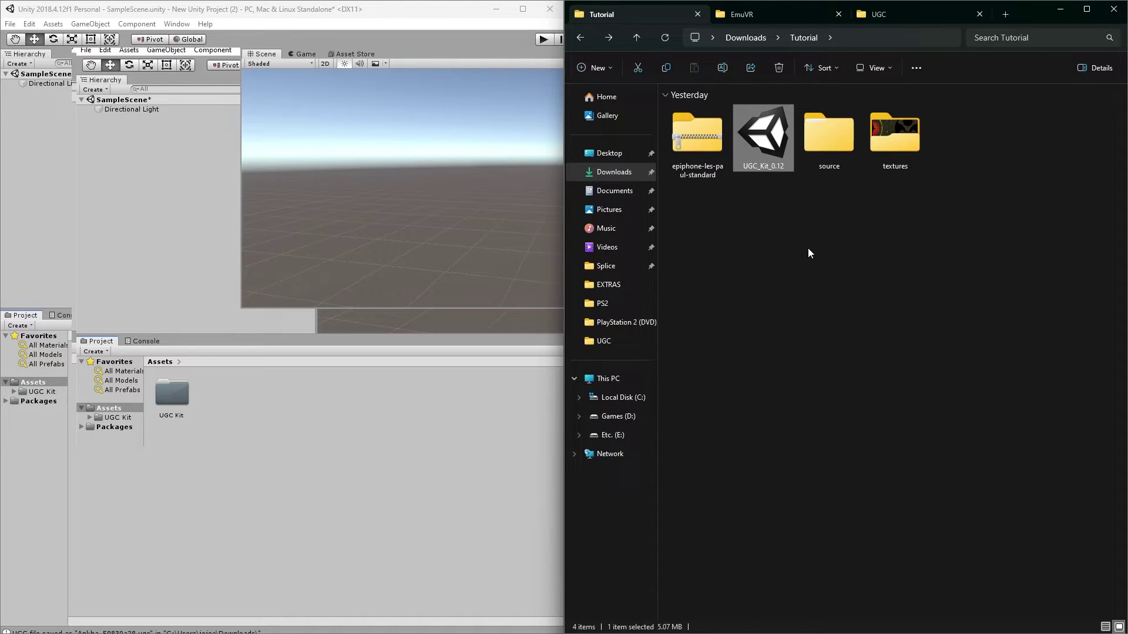
pyautogui.click(968, 267)
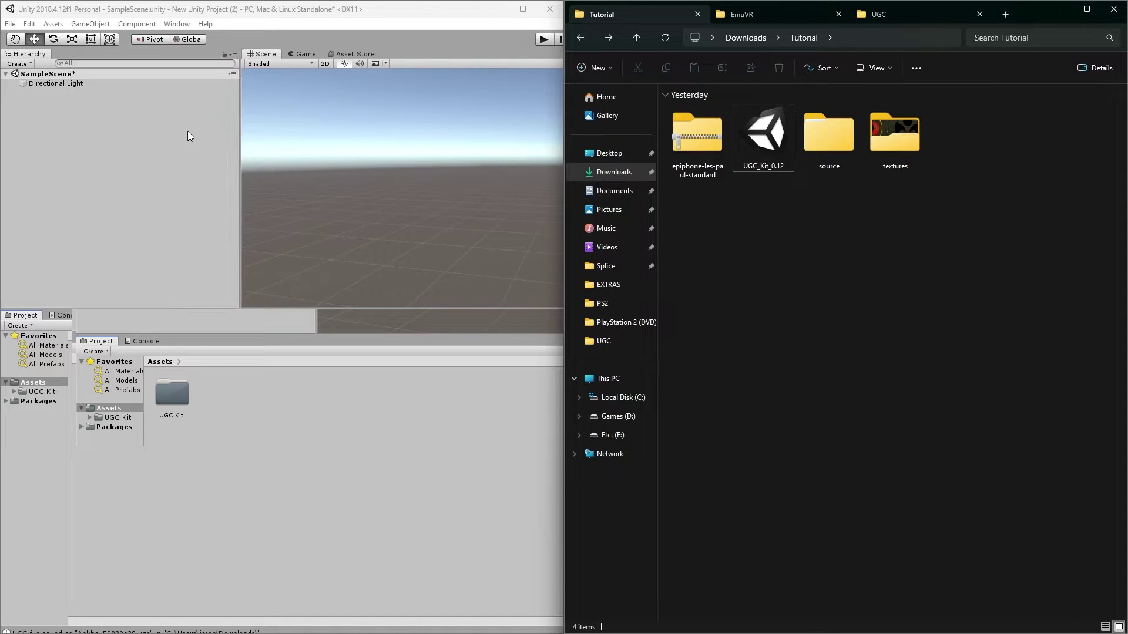
# Create a new Unity project from the 3D template, keeping the suggested project name.
pyautogui.click(522, 11)
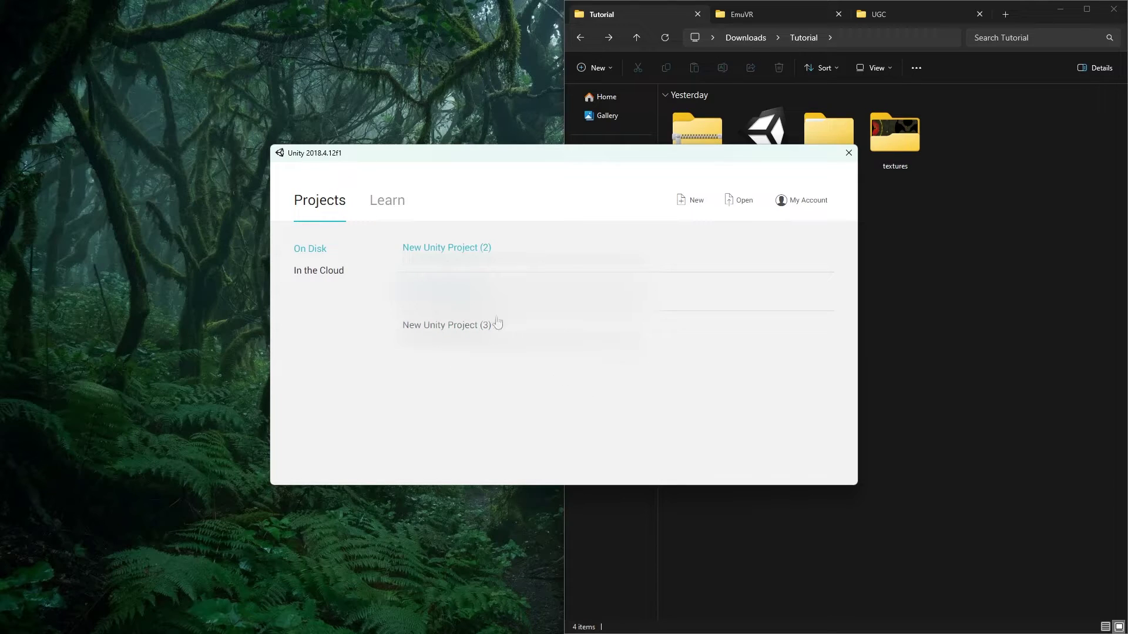
pyautogui.click(688, 201)
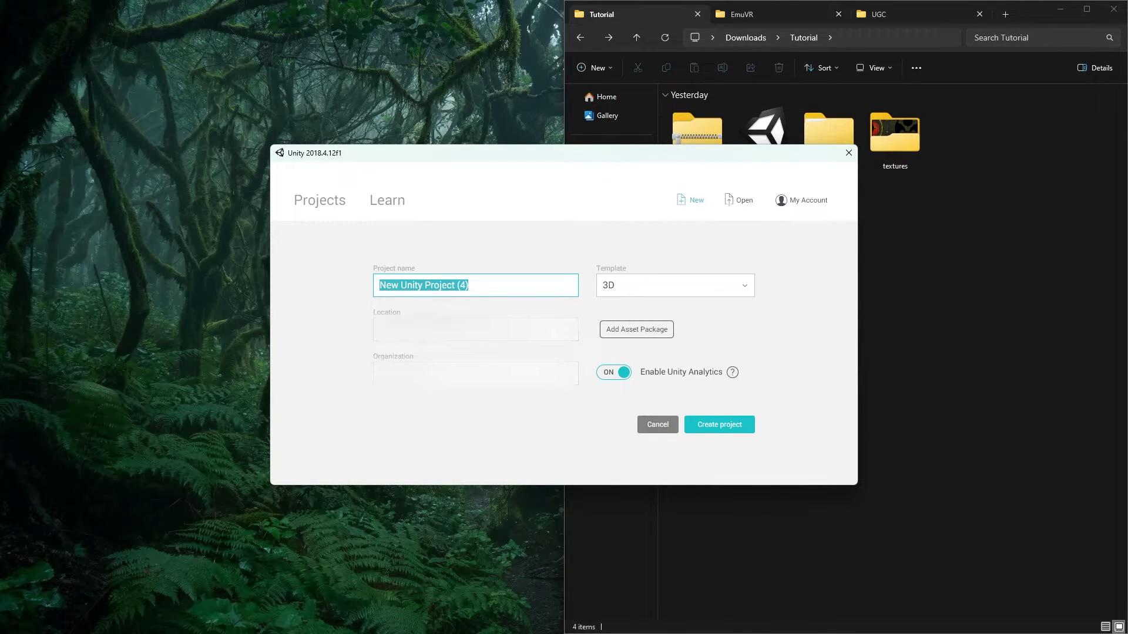
pyautogui.click(734, 429)
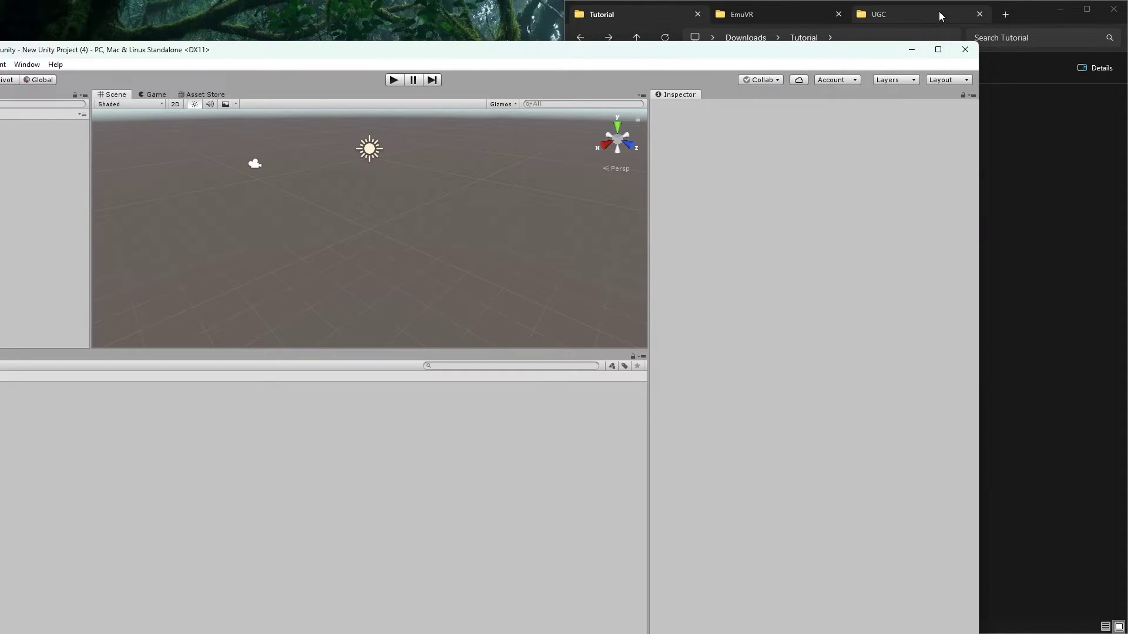
# Import the source and textures folders from the Tutorial folder into the new project's Assets.
pyautogui.click(1022, 11)
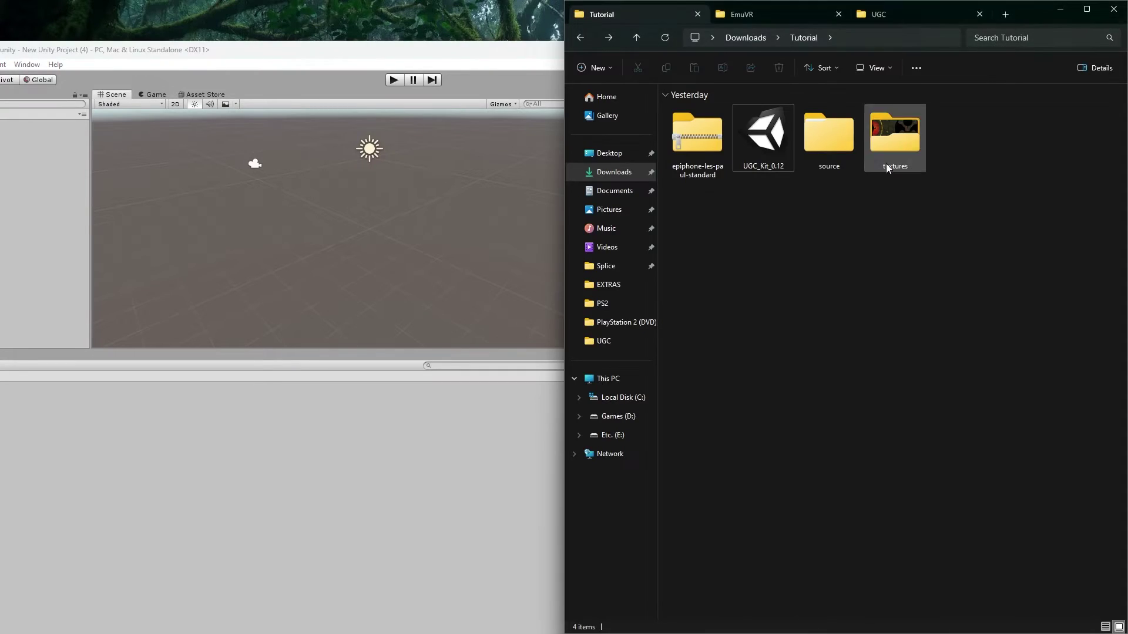
pyautogui.moveTo(980, 146); pyautogui.dragTo(747, 132)
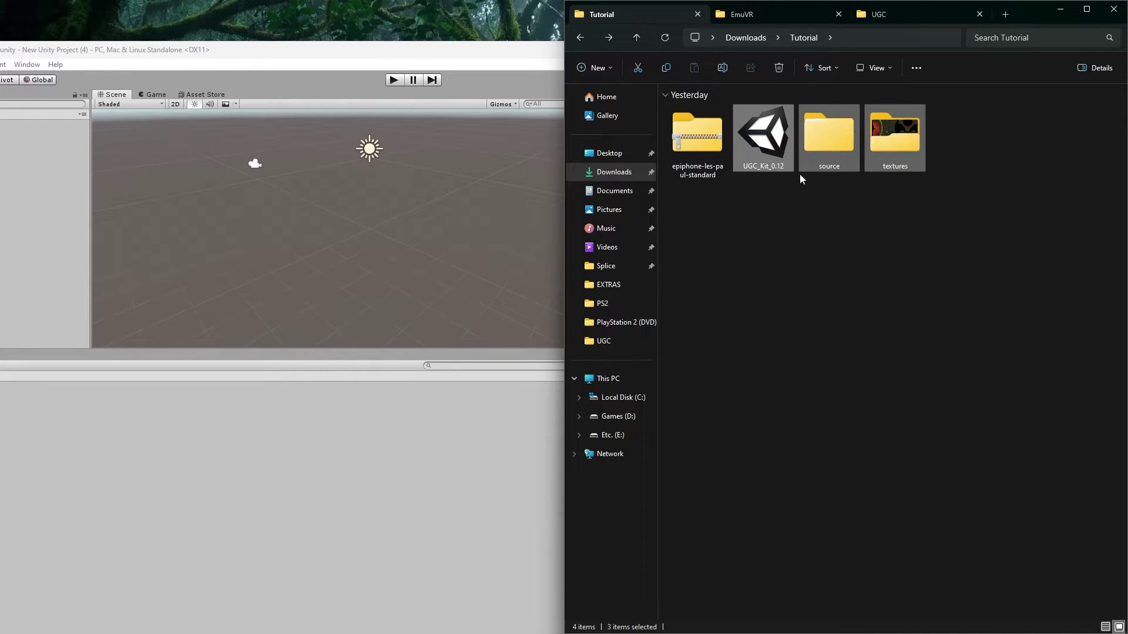
pyautogui.click(959, 179)
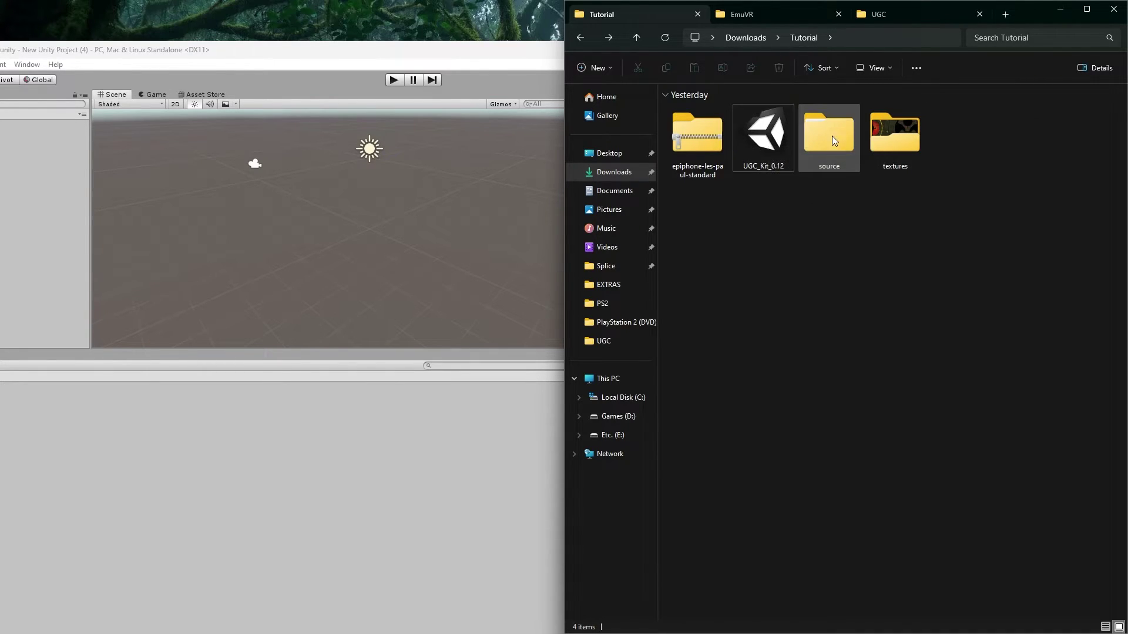
pyautogui.moveTo(960, 143); pyautogui.dragTo(381, 473)
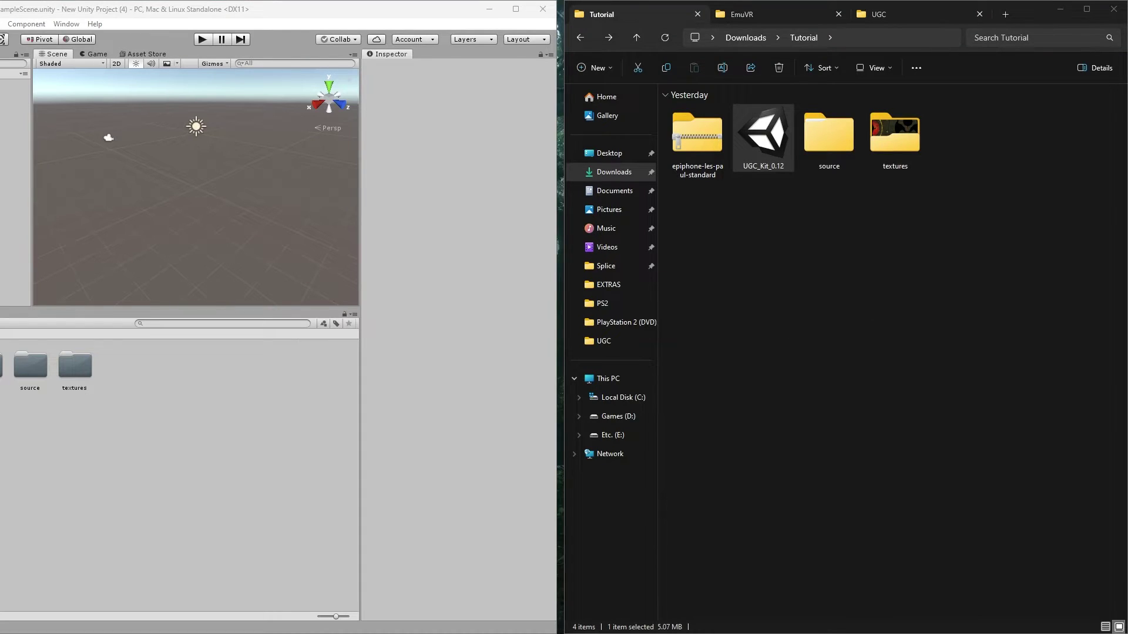
# Import all items of the UGC_Kit_0.12 package into the project.
pyautogui.moveTo(430, 111); pyautogui.dragTo(441, 102)
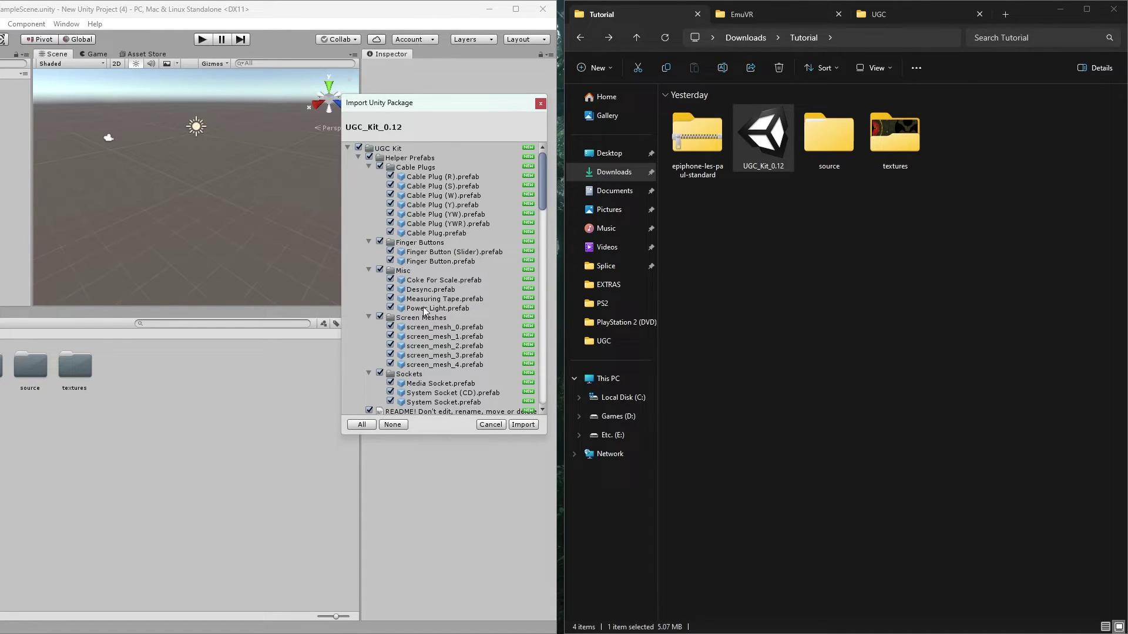
pyautogui.click(347, 147)
pyautogui.click(523, 424)
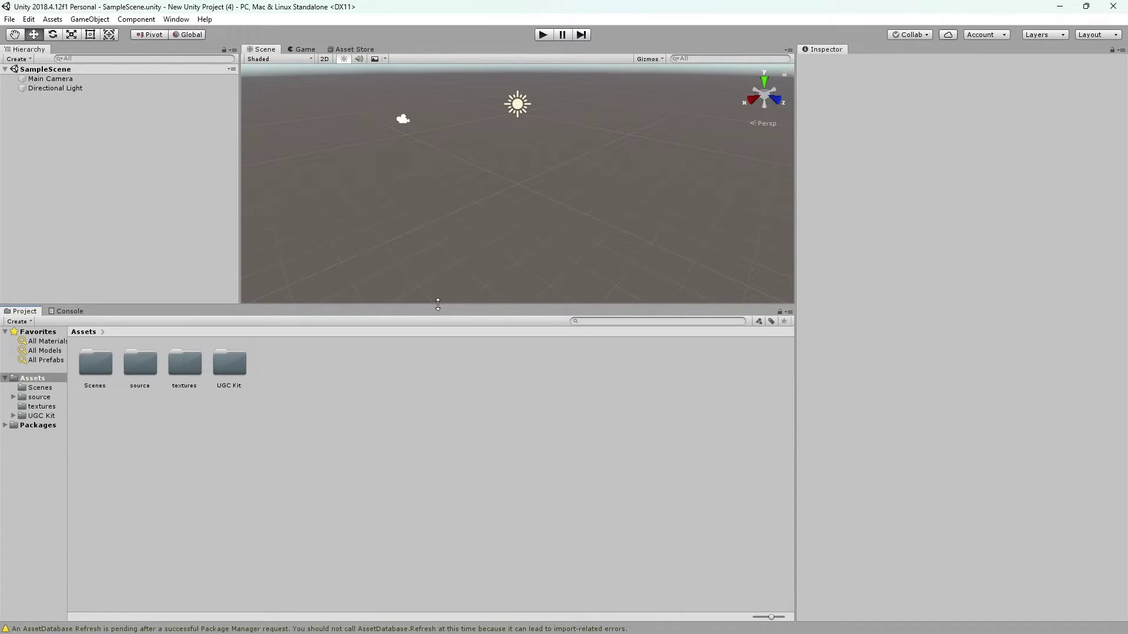
# Enlarge the Scene view by shrinking the Project, Inspector and Hierarchy areas.
pyautogui.moveTo(438, 304); pyautogui.dragTo(439, 417)
pyautogui.moveTo(796, 215); pyautogui.dragTo(893, 217)
pyautogui.moveTo(271, 221); pyautogui.dragTo(206, 217)
pyautogui.moveTo(559, 200); pyautogui.dragTo(521, 240, button='right')
pyautogui.scroll(-2, 521, 240)
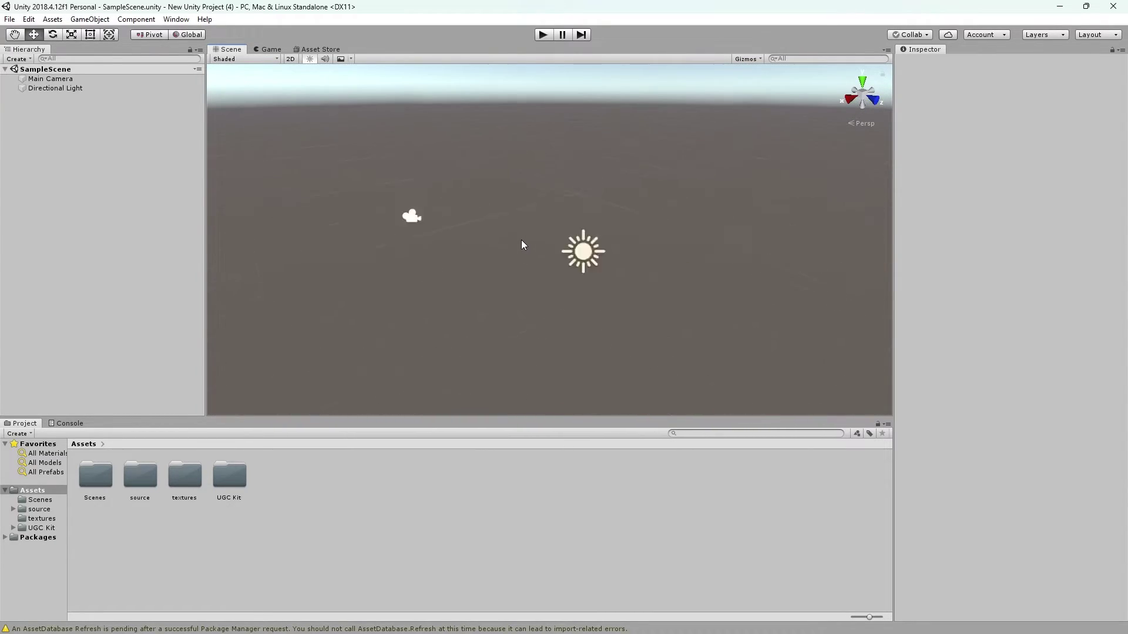
# Delete the Main Camera from SampleScene.
pyautogui.click(66, 79)
pyautogui.press('Delete')
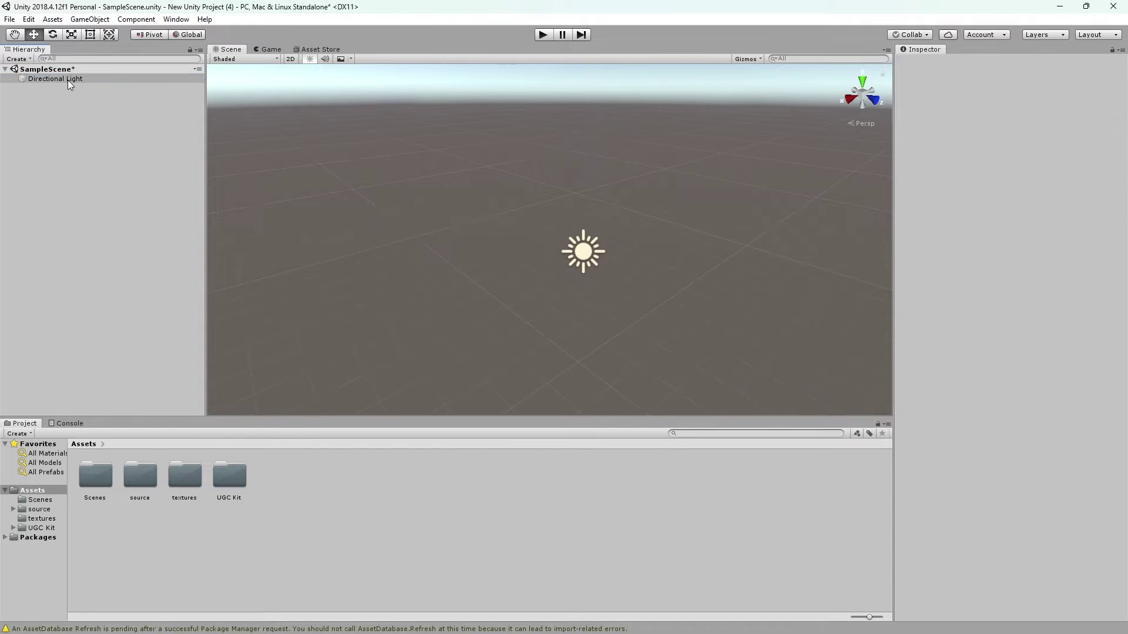
pyautogui.moveTo(631, 278); pyautogui.dragTo(619, 255, button='right')
pyautogui.press('w')
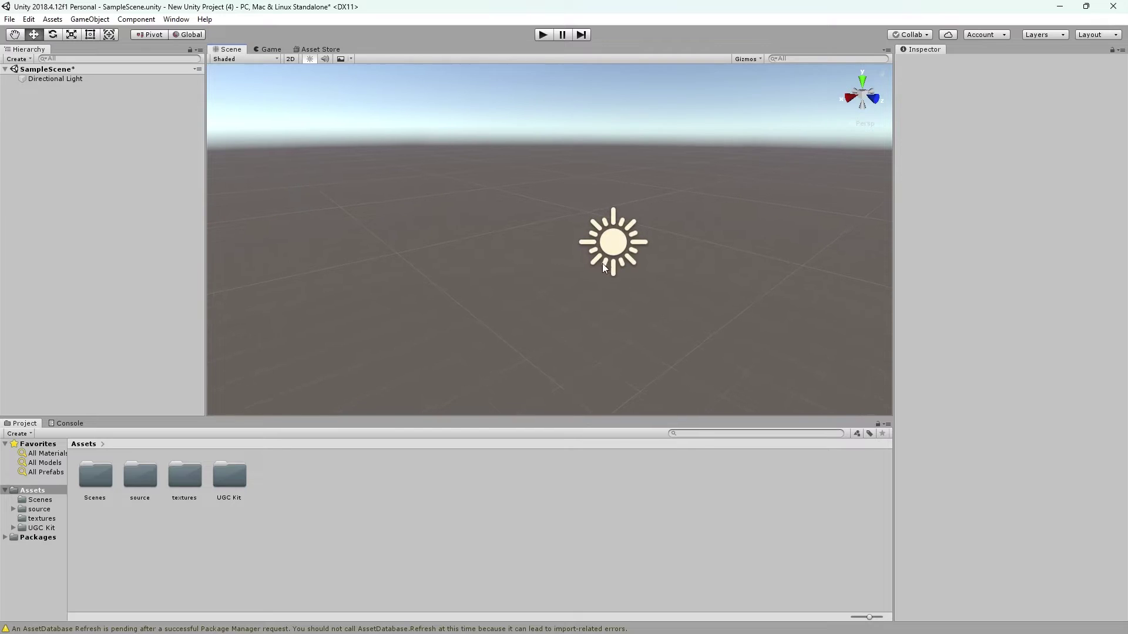
# Place the model asset from the source/model folder into the scene.
pyautogui.doubleClick(136, 479)
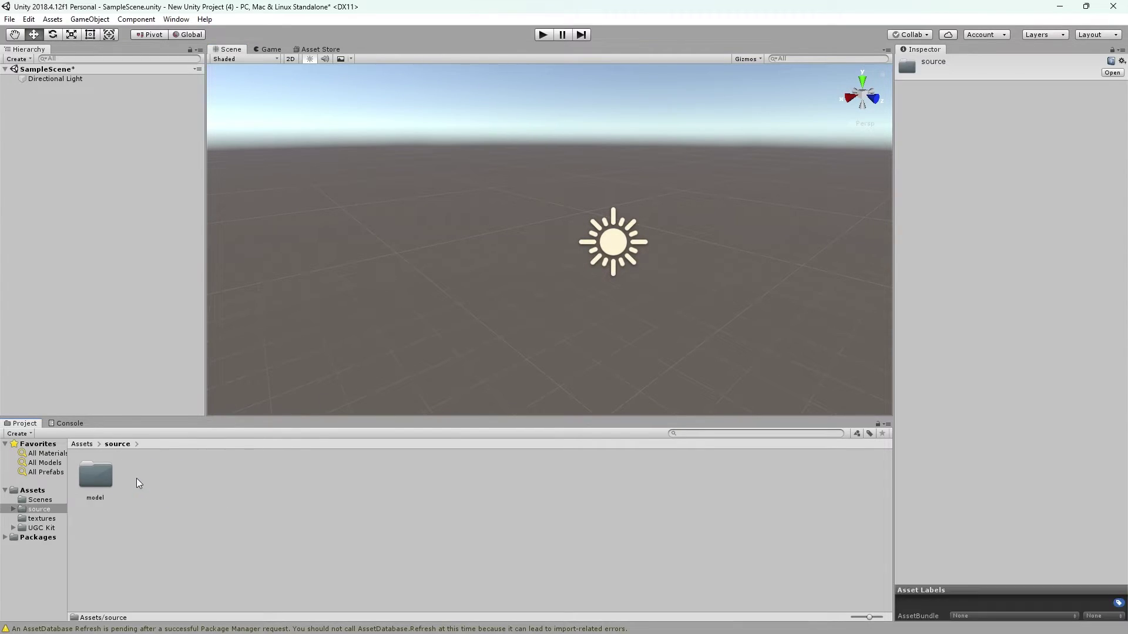
pyautogui.doubleClick(88, 469)
pyautogui.moveTo(466, 321); pyautogui.dragTo(545, 258)
pyautogui.moveTo(560, 206); pyautogui.dragTo(560, 207)
pyautogui.moveTo(546, 287); pyautogui.dragTo(580, 269, button='right')
pyautogui.press('w')
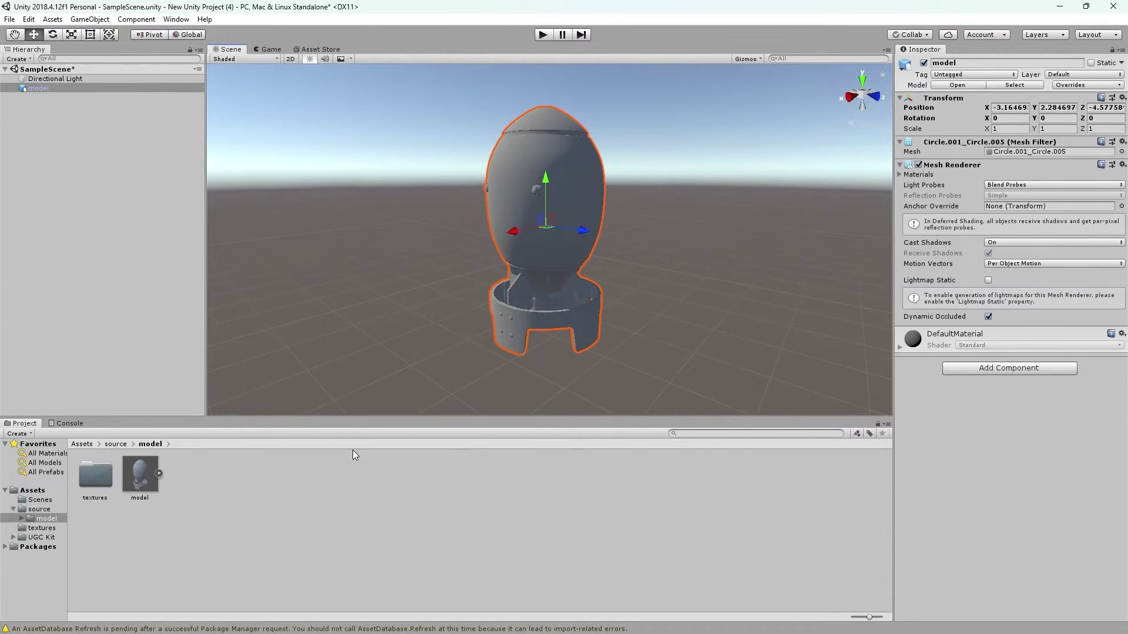
# Apply the DefaultMaterial_albedo texture from source/model/textures to the model in the scene and expand the resulting material's settings.
pyautogui.doubleClick(88, 480)
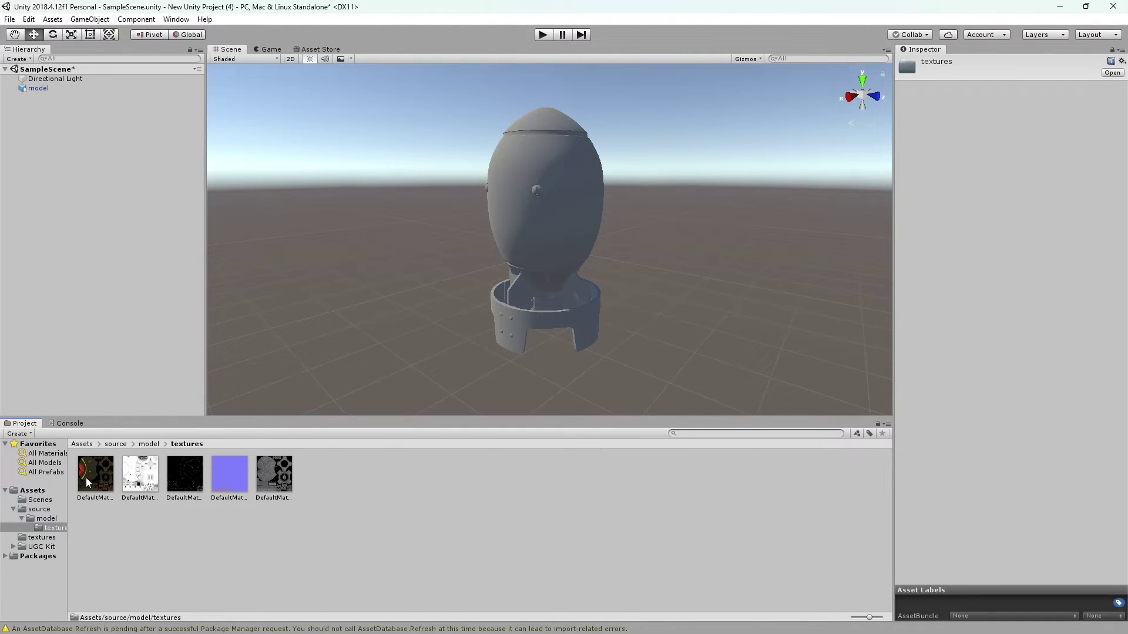
pyautogui.click(93, 479)
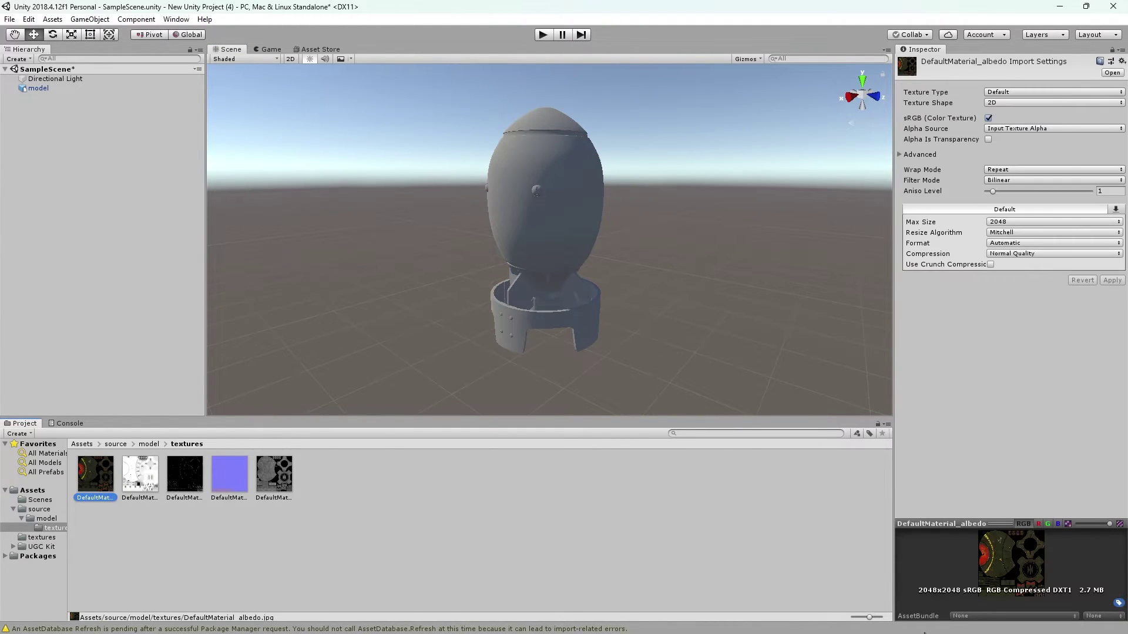
pyautogui.moveTo(896, 461); pyautogui.dragTo(770, 470)
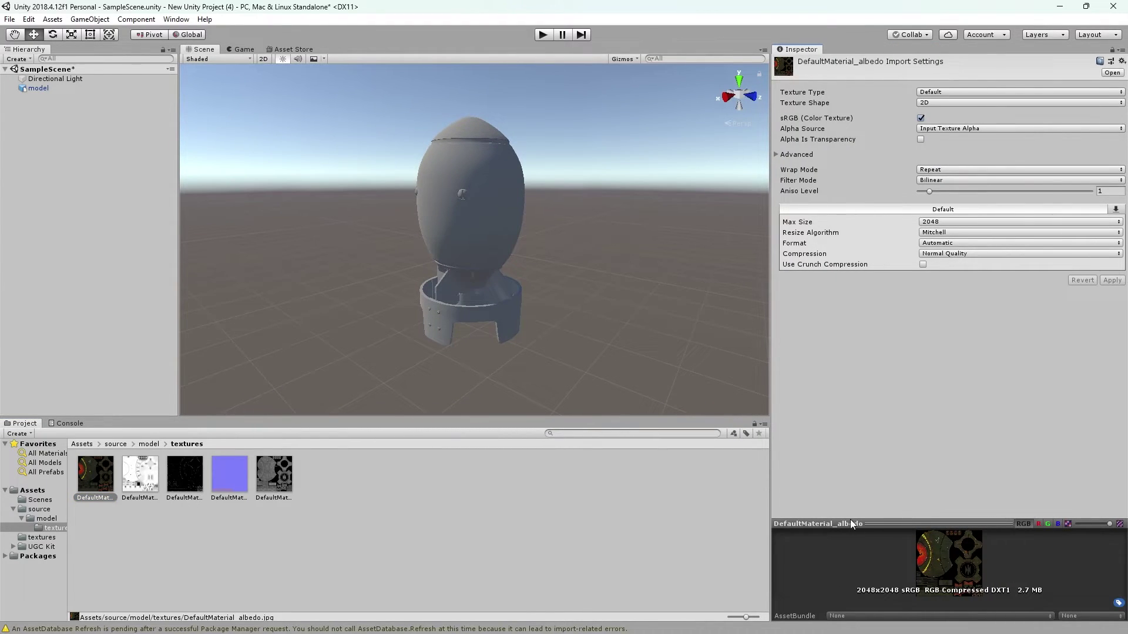
pyautogui.moveTo(93, 485); pyautogui.dragTo(487, 221)
pyautogui.click(488, 223)
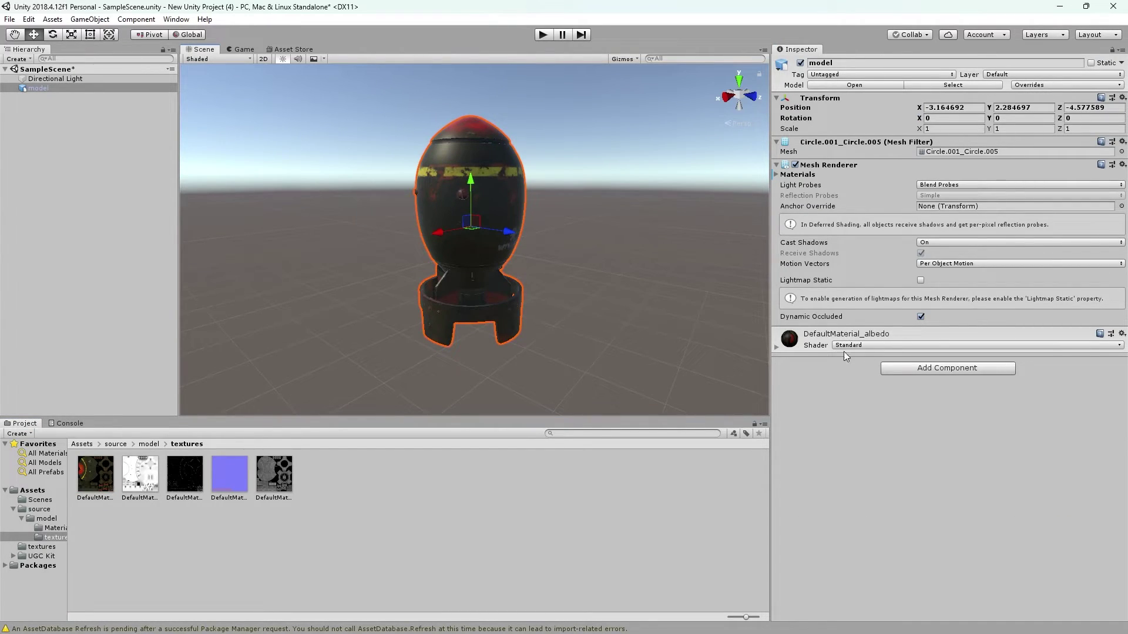
pyautogui.click(775, 348)
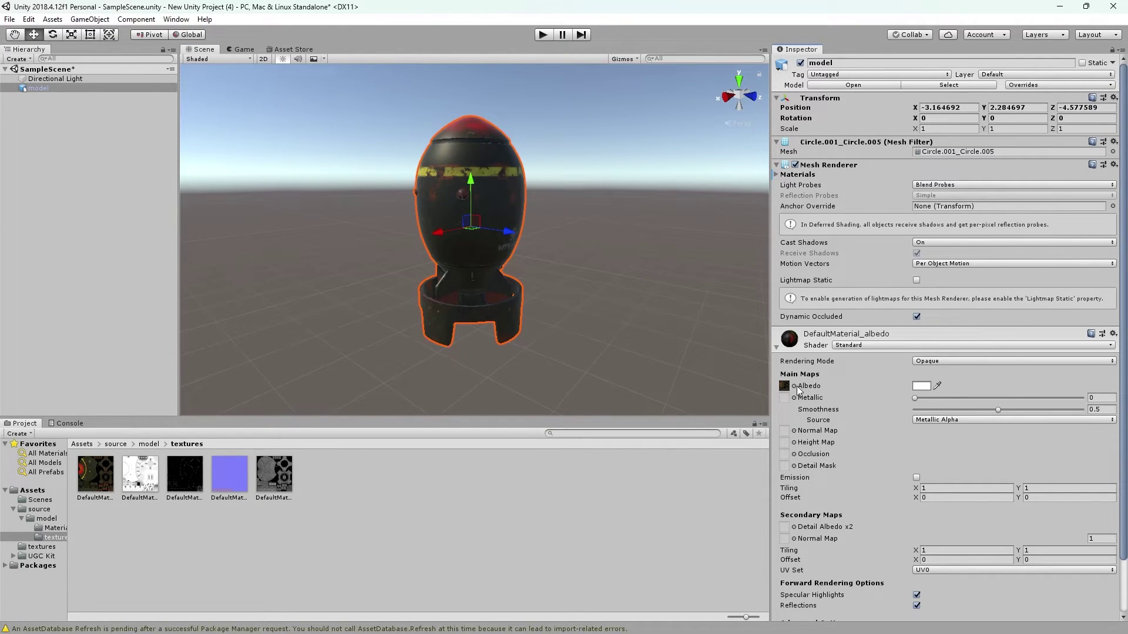
# Examine the textured model from several sides and distances in the scene.
pyautogui.moveTo(400, 258); pyautogui.dragTo(434, 247, button='right')
pyautogui.press('w')
pyautogui.press('s')
pyautogui.moveTo(536, 179); pyautogui.dragTo(396, 254, button='right')
pyautogui.press('w')
pyautogui.press('s')
pyautogui.press('d')
pyautogui.press('q')
pyautogui.press('w')
pyautogui.moveTo(490, 244); pyautogui.dragTo(622, 252, button='right')
pyautogui.press('s')
pyautogui.press('a')
pyautogui.press('e')
pyautogui.moveTo(537, 263); pyautogui.dragTo(512, 303, button='right')
pyautogui.press('a')
pyautogui.press('w')
pyautogui.press('a')
pyautogui.press('d')
pyautogui.press('s')
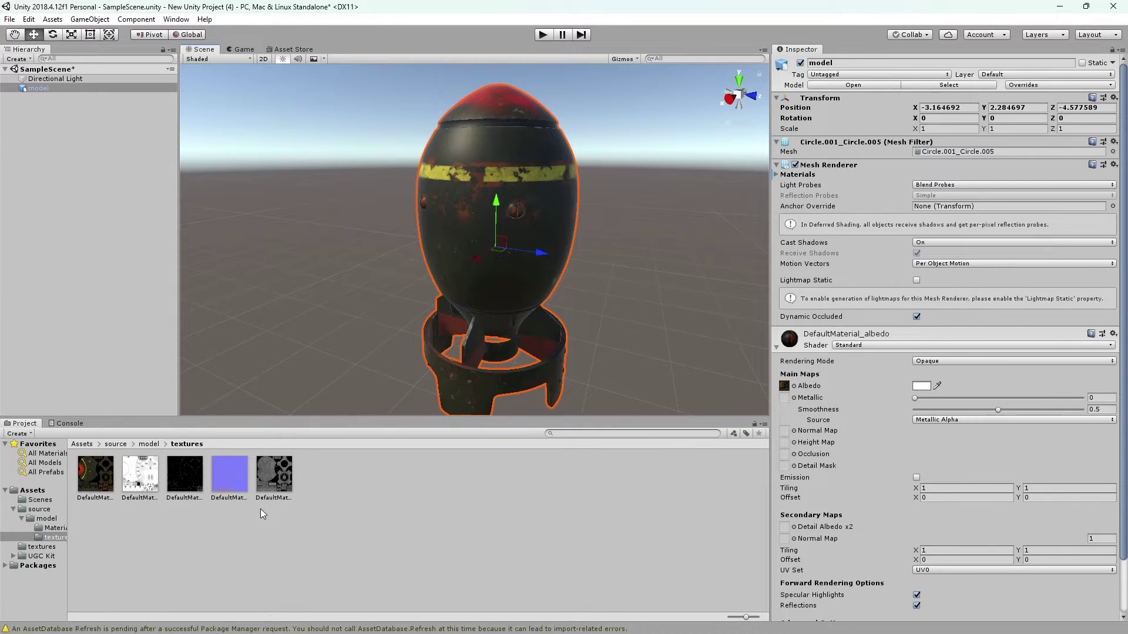
# Assign the DefaultMaterial_normal texture as the material's Normal Map and fix it so it is marked as a normal map.
pyautogui.click(228, 473)
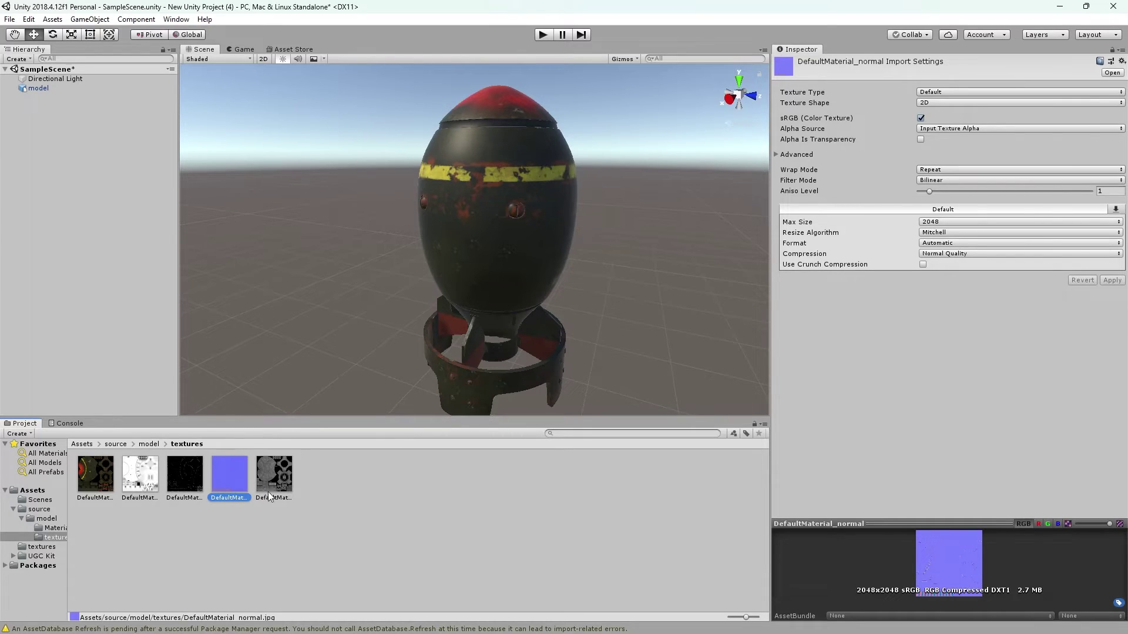
pyautogui.click(523, 254)
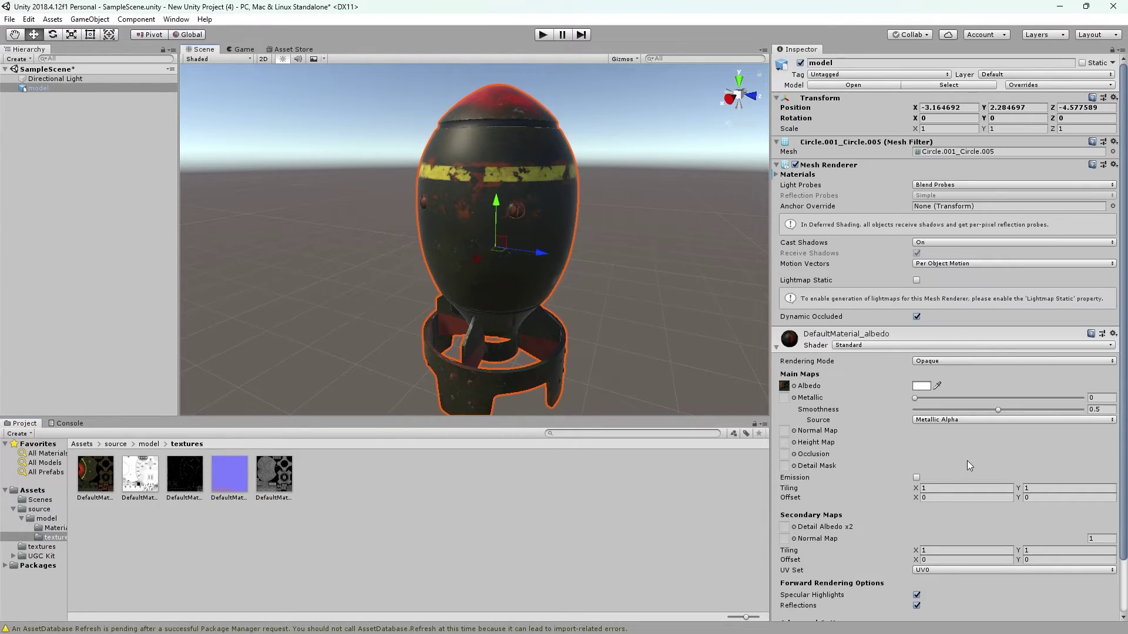
pyautogui.moveTo(229, 473)
pyautogui.mouseDown()
pyautogui.moveTo(754, 502)
pyautogui.moveTo(797, 449)
pyautogui.moveTo(788, 435)
pyautogui.mouseUp()
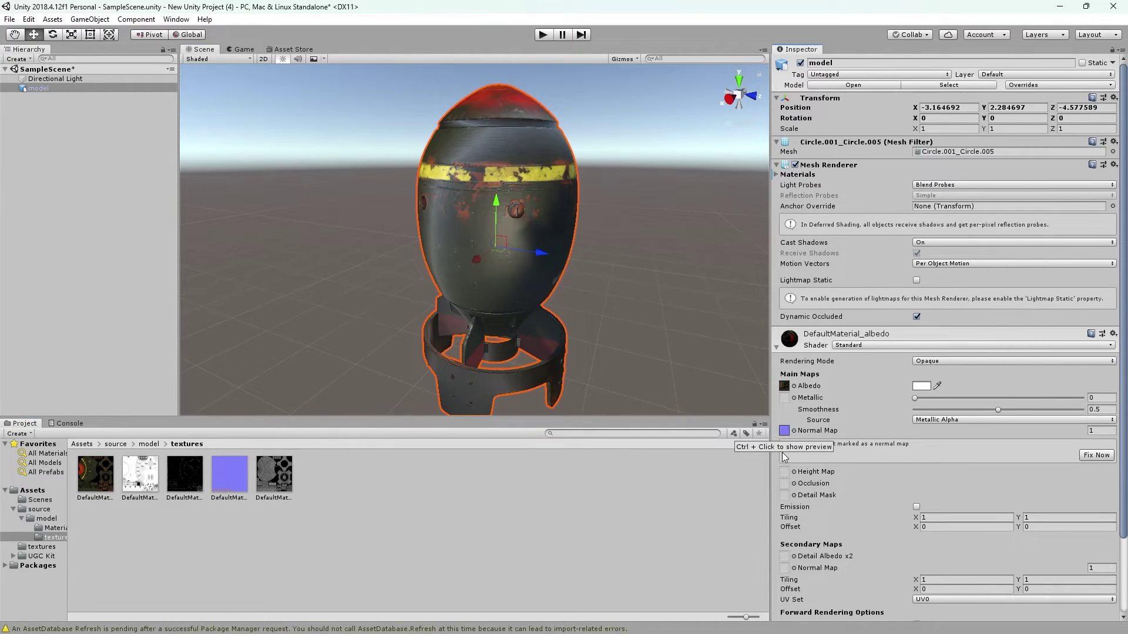
pyautogui.click(1090, 457)
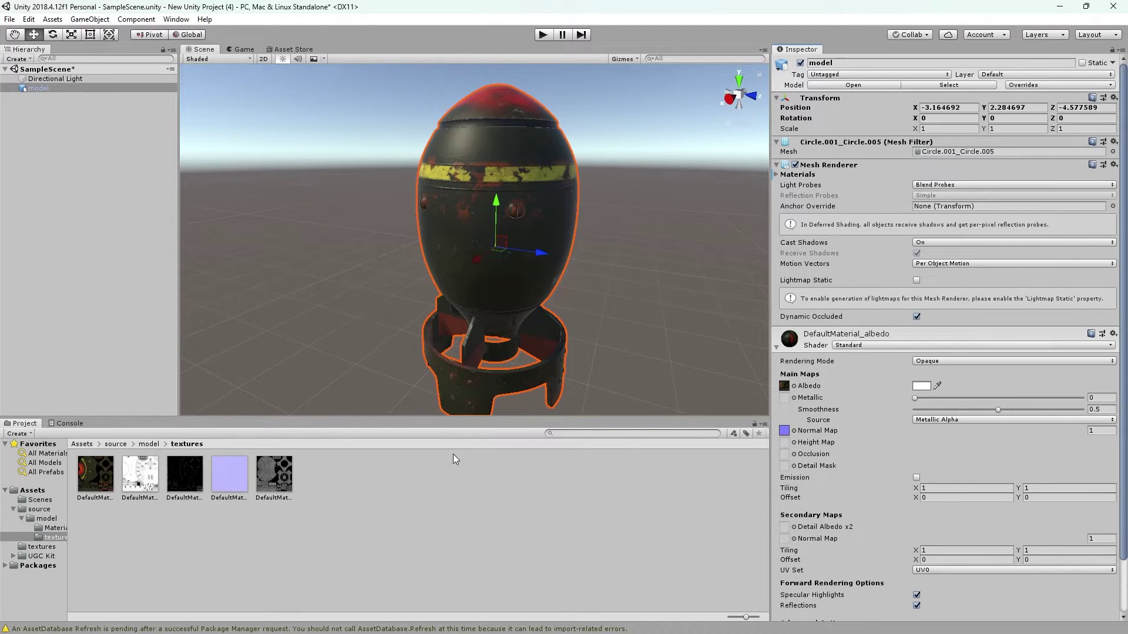
# Assign the DefaultMaterial_metallic texture to the Metallic map of the model's material.
pyautogui.click(186, 477)
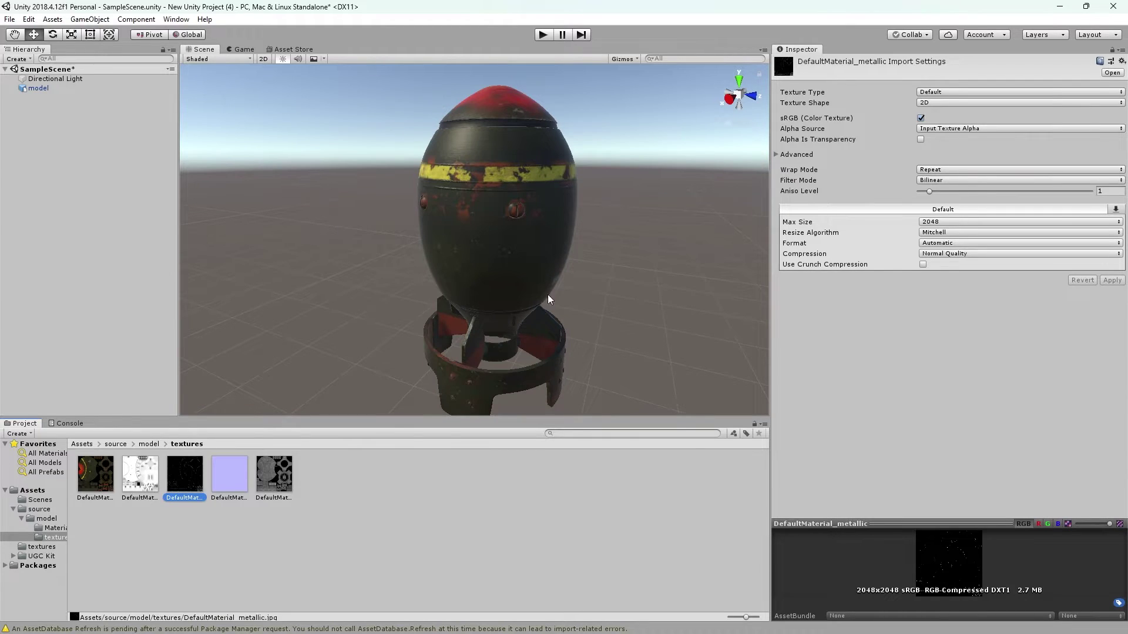
pyautogui.click(542, 217)
pyautogui.moveTo(189, 482); pyautogui.dragTo(784, 397)
# Examine the model's surface up close around the yellow band and rivets to judge the metallic and normal maps.
pyautogui.moveTo(530, 278); pyautogui.dragTo(527, 259, button='right')
pyautogui.press('w')
pyautogui.press('s')
pyautogui.moveTo(397, 236); pyautogui.dragTo(433, 245, button='right')
pyautogui.press('a')
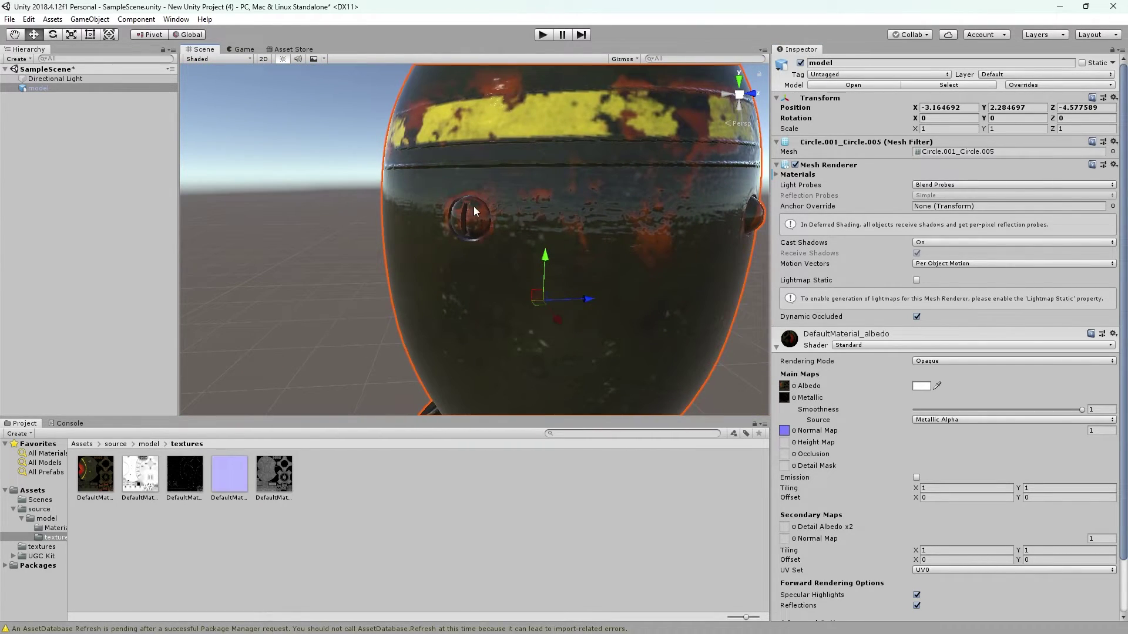
pyautogui.moveTo(574, 249); pyautogui.dragTo(375, 245, button='right')
pyautogui.press('d')
pyautogui.press('d')
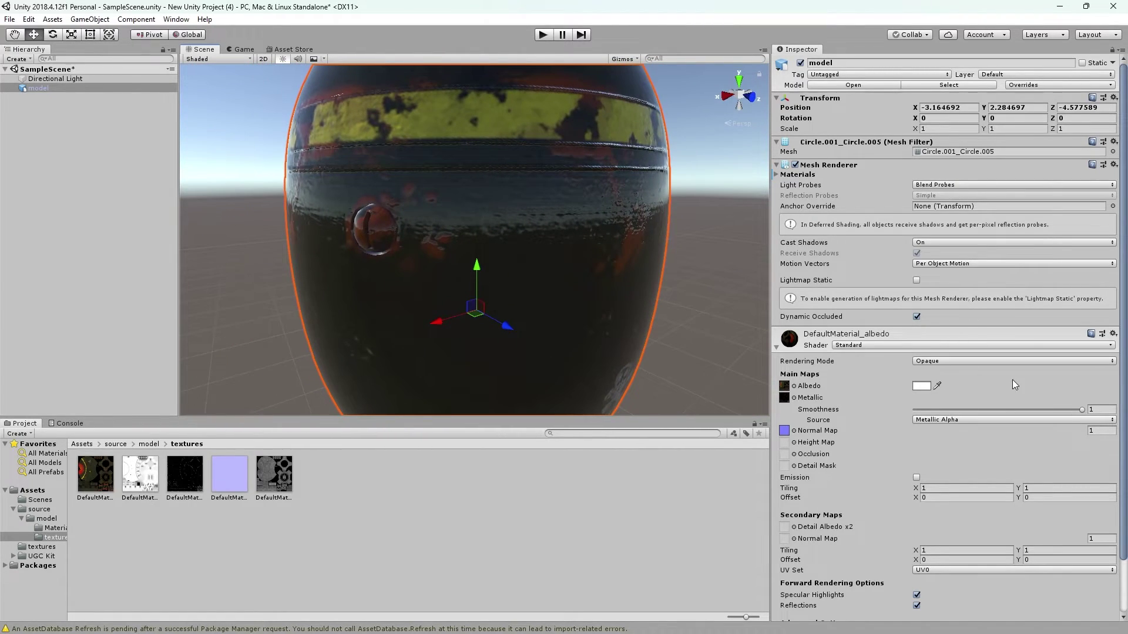
# Check the material's Smoothness setting and view the import settings of the DefaultMaterial_roughness texture.
pyautogui.moveTo(1082, 410)
pyautogui.mouseDown()
pyautogui.moveTo(907, 404)
pyautogui.moveTo(1083, 404)
pyautogui.moveTo(1019, 412)
pyautogui.moveTo(1084, 413)
pyautogui.mouseUp()
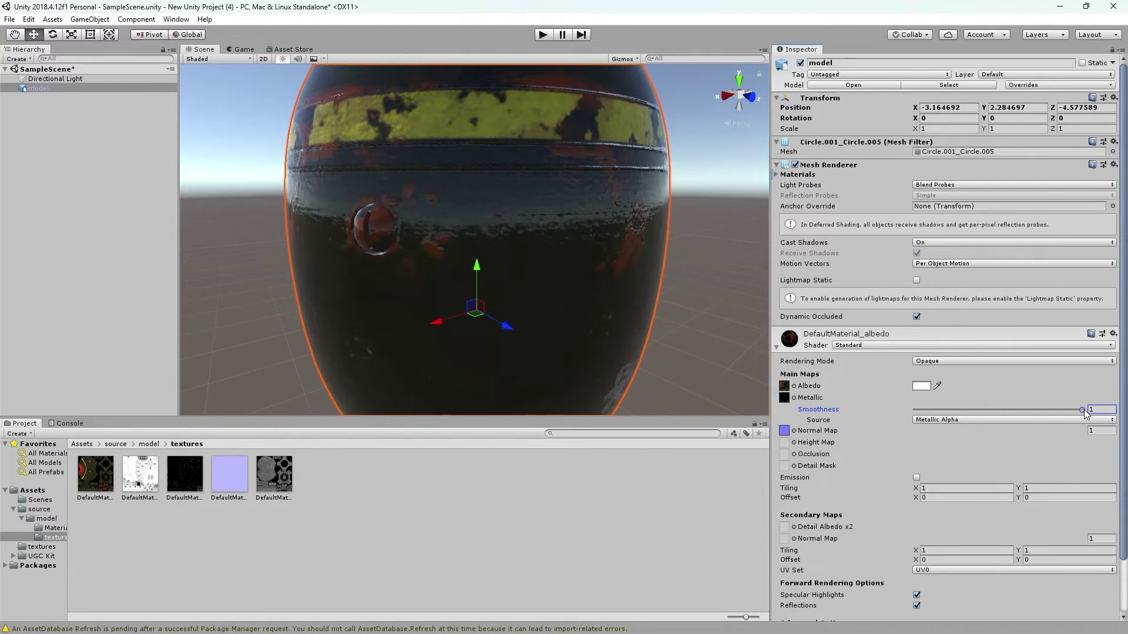
pyautogui.click(288, 477)
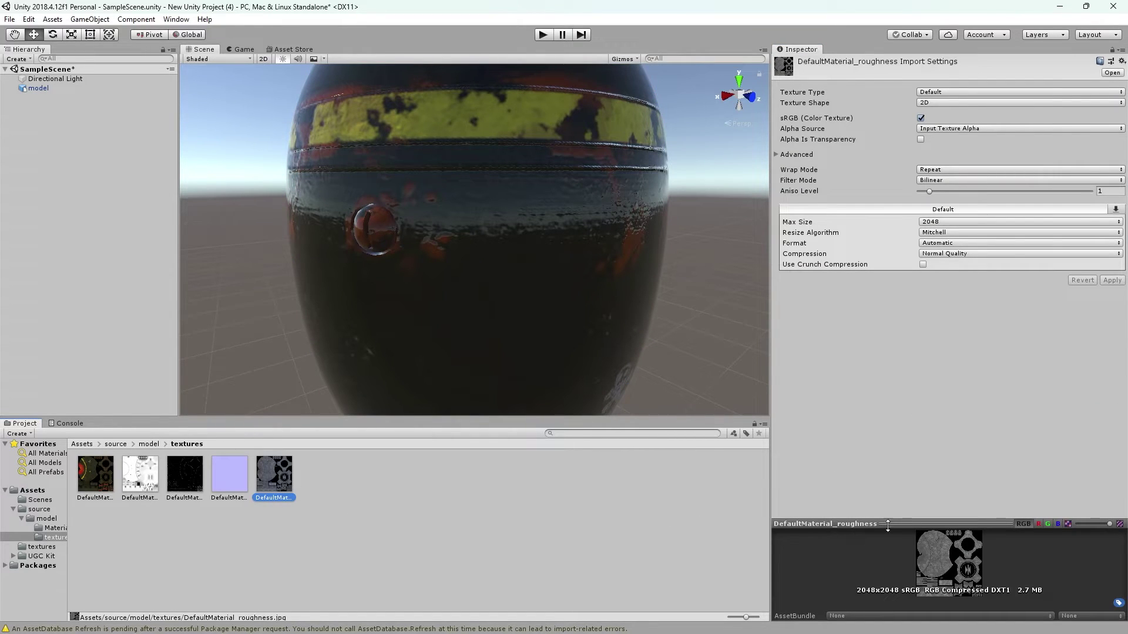
# Change the shader of the model's material from Standard to Autodesk Interactive.
pyautogui.click(440, 223)
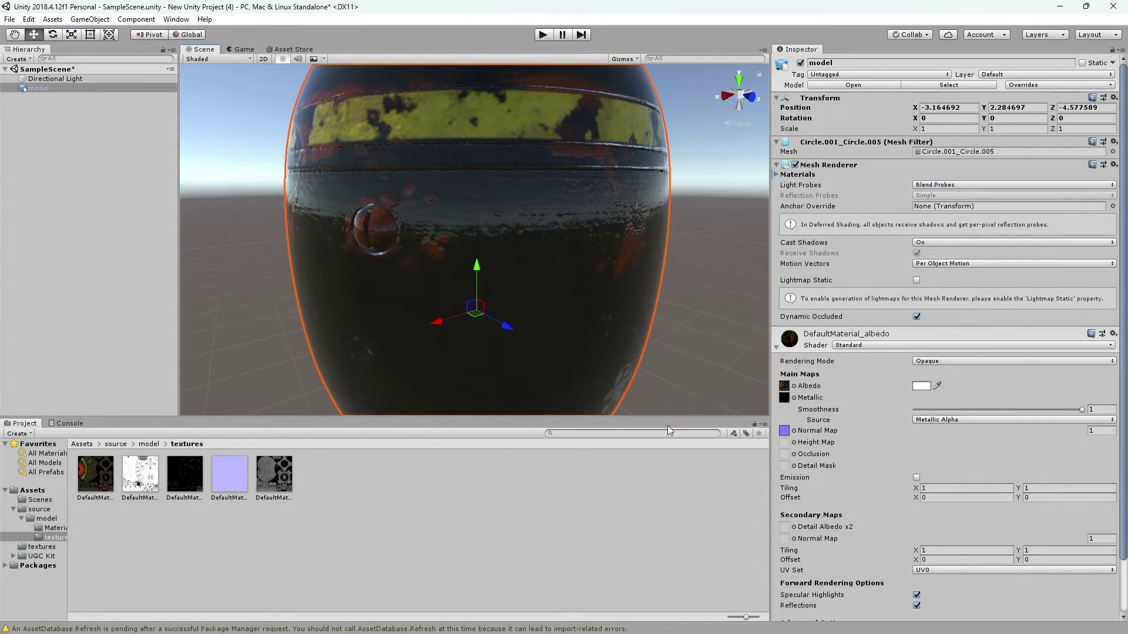
pyautogui.click(863, 345)
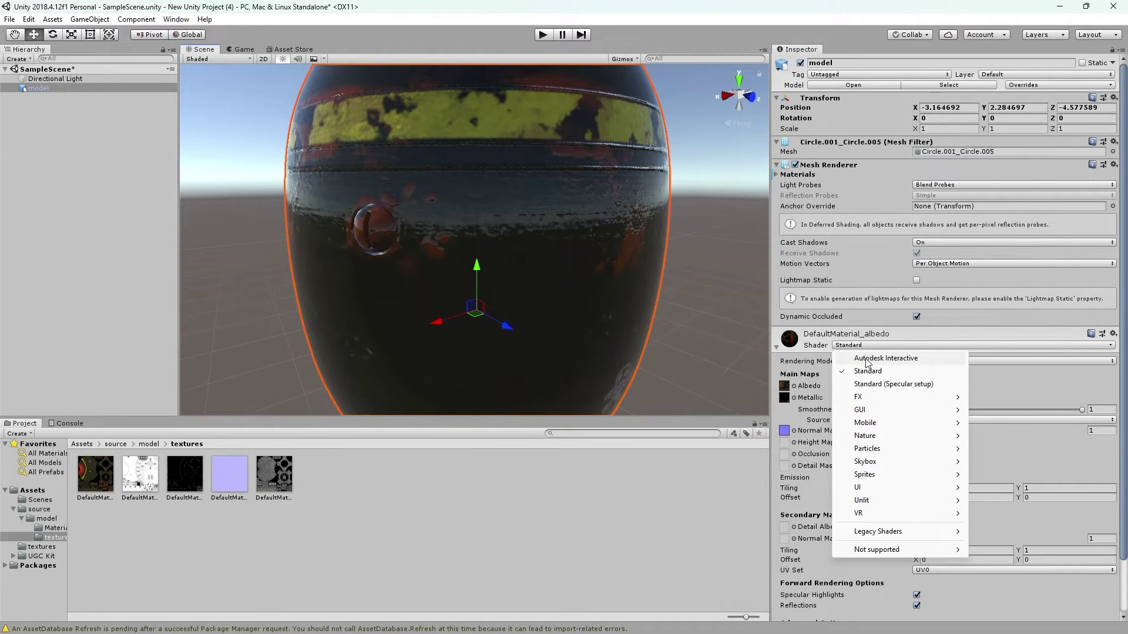
pyautogui.click(867, 359)
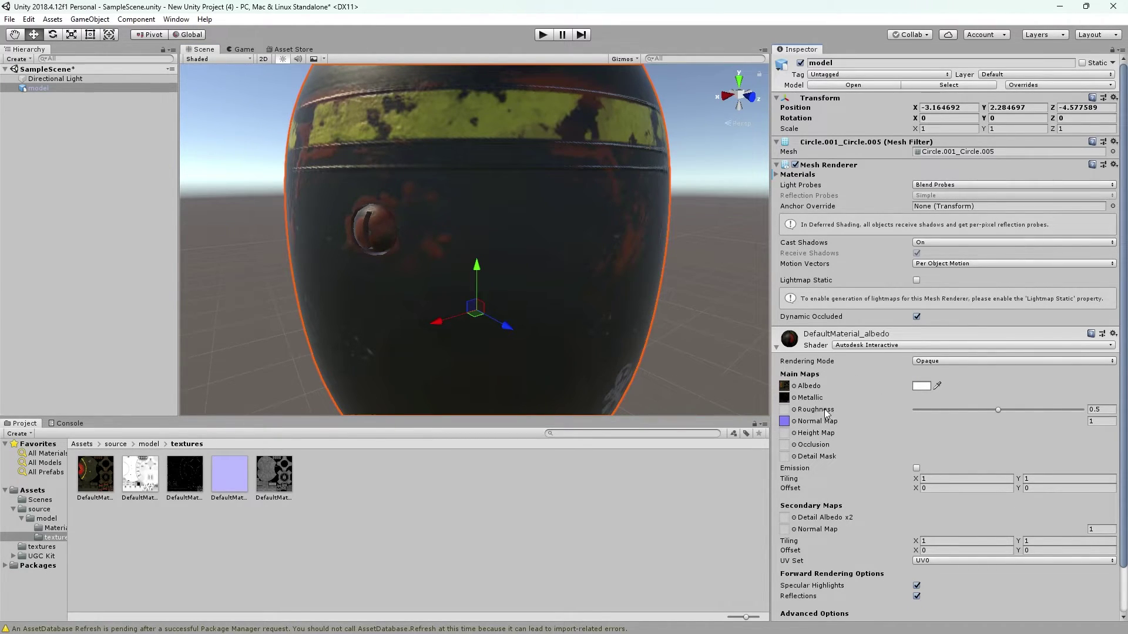
# Assign the DefaultMaterial_roughness texture to the Roughness map of the model's material.
pyautogui.moveTo(999, 411); pyautogui.dragTo(993, 416)
pyautogui.click(280, 485)
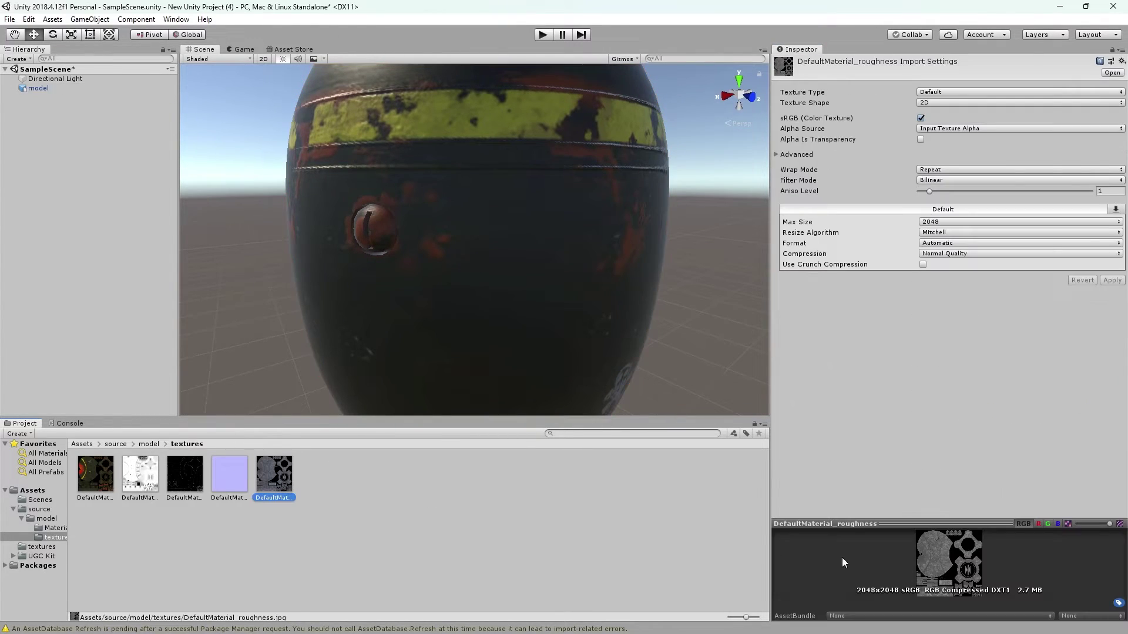
pyautogui.click(558, 277)
pyautogui.moveTo(274, 474); pyautogui.dragTo(784, 413)
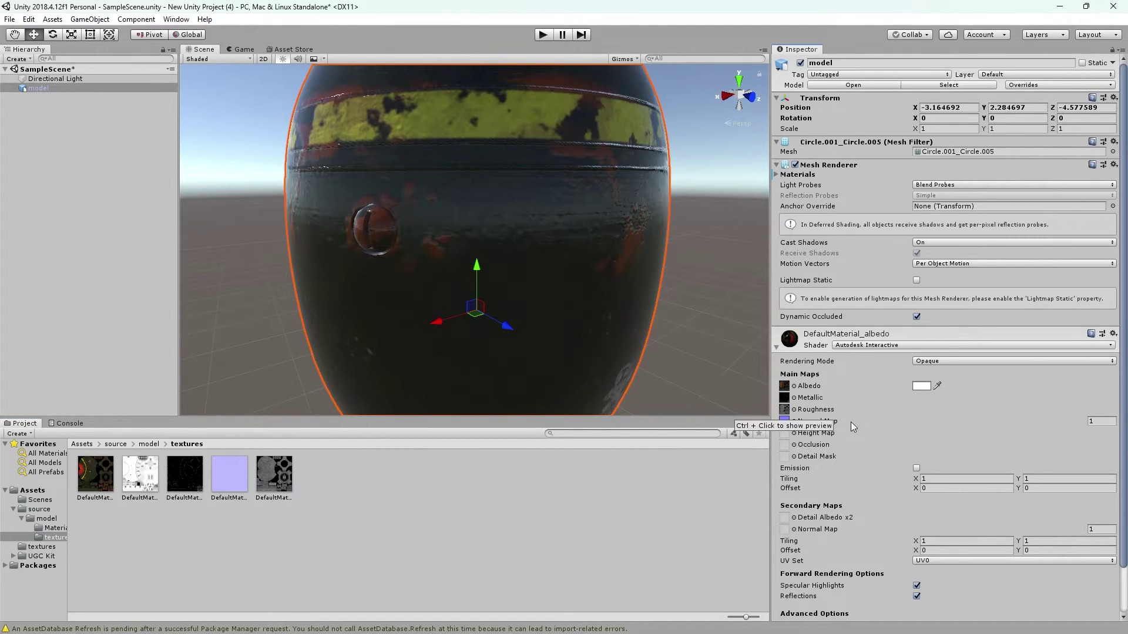
pyautogui.keyDown('alt'); pyautogui.moveTo(499, 278); pyautogui.dragTo(439, 331); pyautogui.keyUp('alt')
# Assign the DefaultMaterial_AO texture to the Occlusion map of the model's material.
pyautogui.click(141, 480)
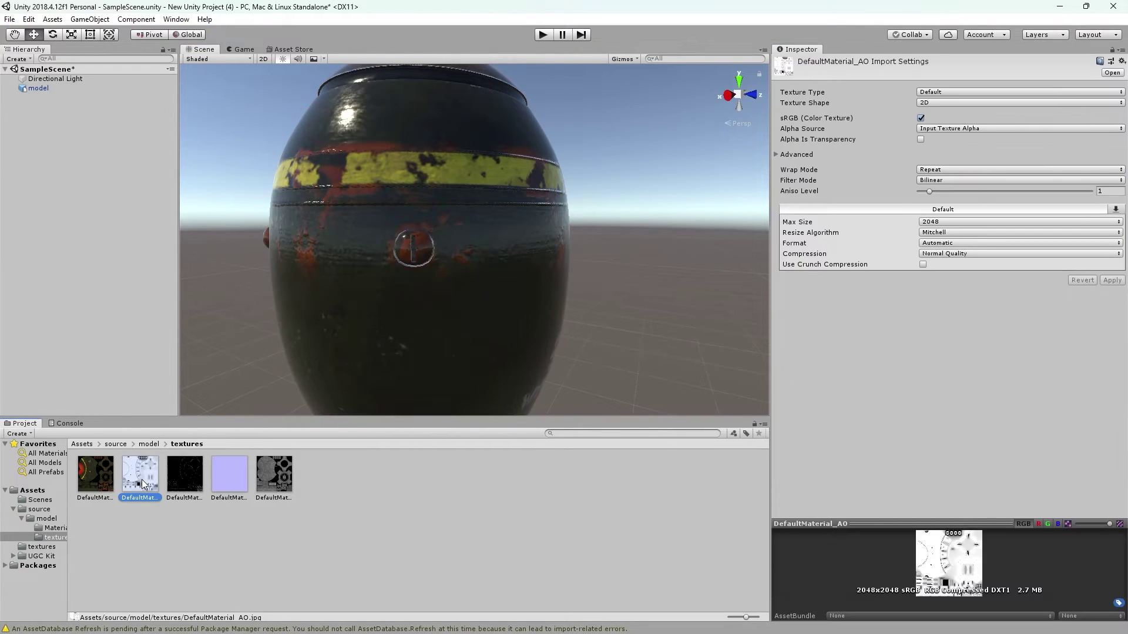
pyautogui.click(565, 323)
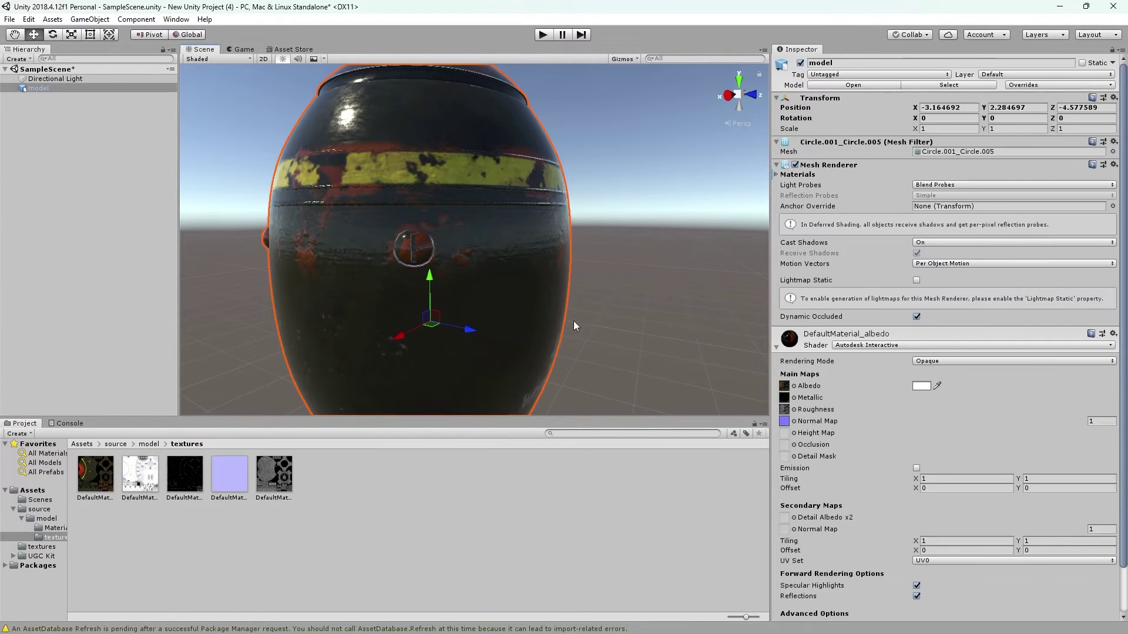
pyautogui.moveTo(137, 478)
pyautogui.mouseDown()
pyautogui.moveTo(774, 474)
pyautogui.moveTo(786, 449)
pyautogui.mouseUp()
# Lower the material's Occlusion strength to 0 and examine the shading around the rivet up close.
pyautogui.moveTo(1081, 445)
pyautogui.mouseDown()
pyautogui.moveTo(904, 446)
pyautogui.moveTo(1090, 440)
pyautogui.moveTo(905, 446)
pyautogui.mouseUp()
pyautogui.moveTo(424, 257); pyautogui.dragTo(409, 286, button='right')
pyautogui.press('w')
pyautogui.moveTo(916, 444)
pyautogui.mouseDown()
pyautogui.moveTo(1103, 453)
pyautogui.moveTo(919, 439)
pyautogui.mouseUp()
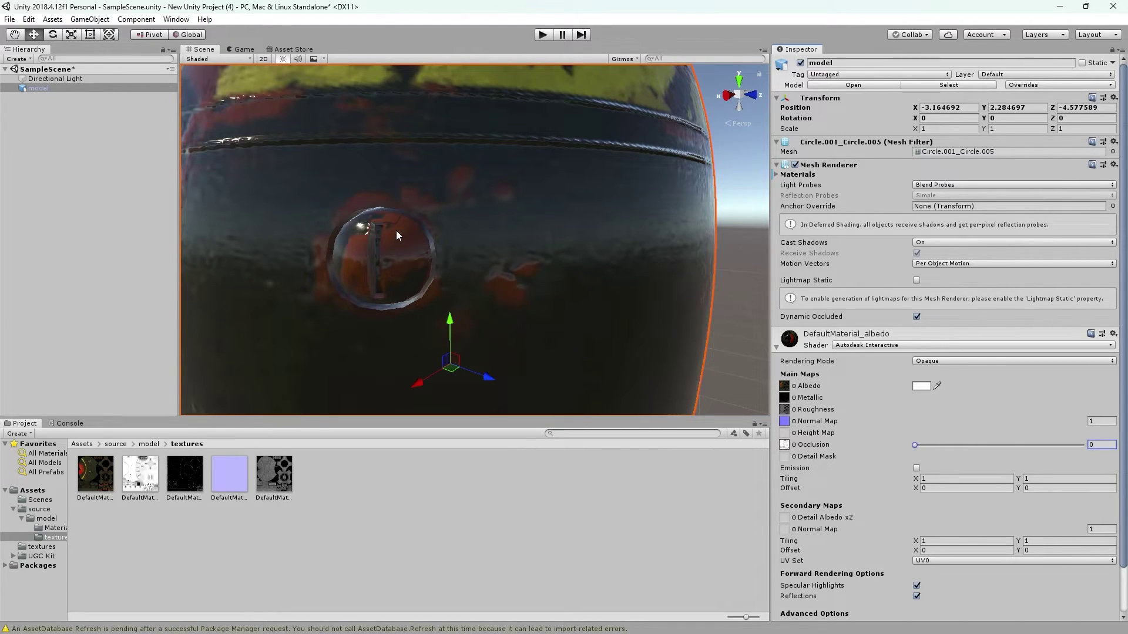
pyautogui.moveTo(395, 284); pyautogui.dragTo(368, 288, button='right')
pyautogui.press('w')
pyautogui.press('s')
pyautogui.press('w')
pyautogui.press('s')
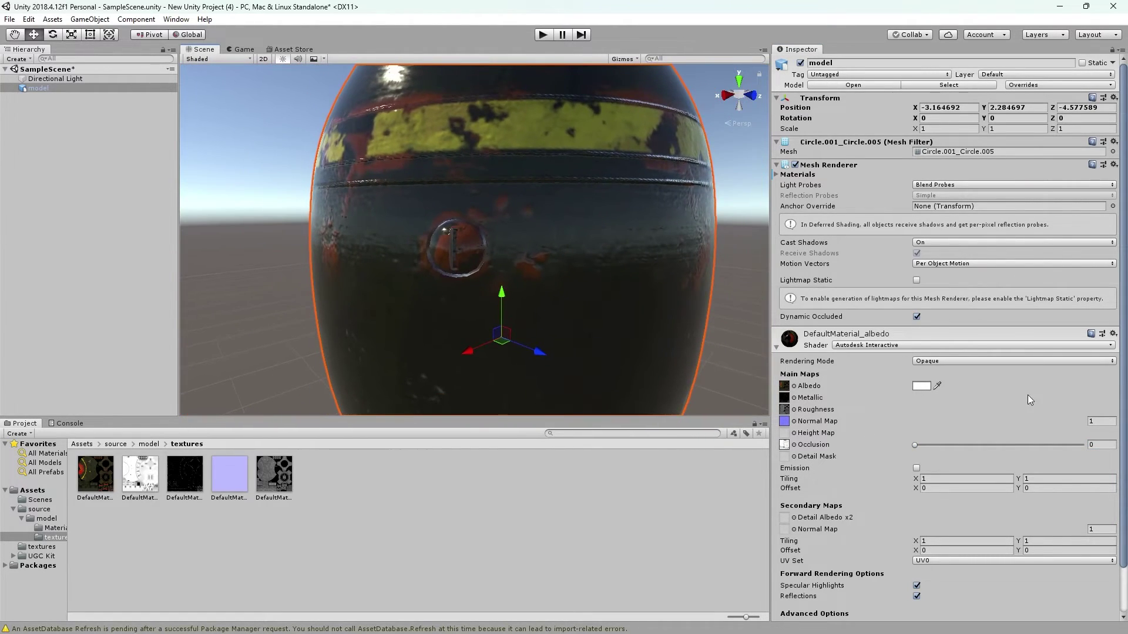
# Set the material's Occlusion strength to 1 and view the whole textured model.
pyautogui.moveTo(914, 445); pyautogui.dragTo(1106, 450)
pyautogui.press('s')
pyautogui.moveTo(389, 280); pyautogui.dragTo(389, 281, button='right')
pyautogui.press('s')
pyautogui.moveTo(385, 282); pyautogui.dragTo(469, 290, button='right')
pyautogui.press('w')
pyautogui.press('a')
pyautogui.press('s')
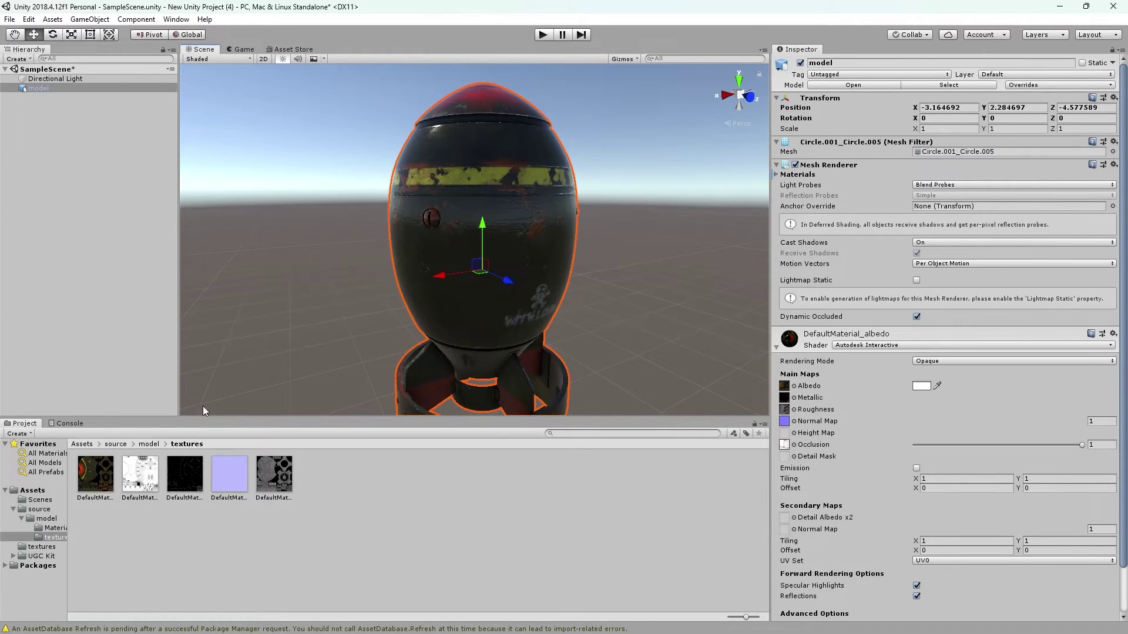
# Return to the root Assets folder, collapse the material settings and add a Box Collider component to the model.
pyautogui.click(82, 444)
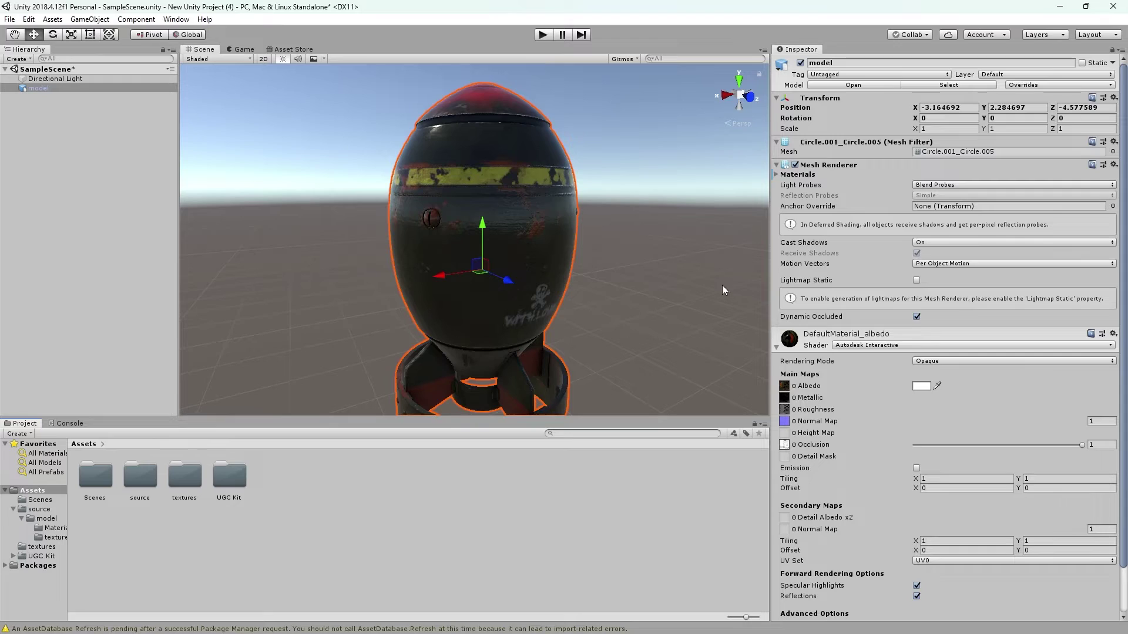
pyautogui.click(776, 347)
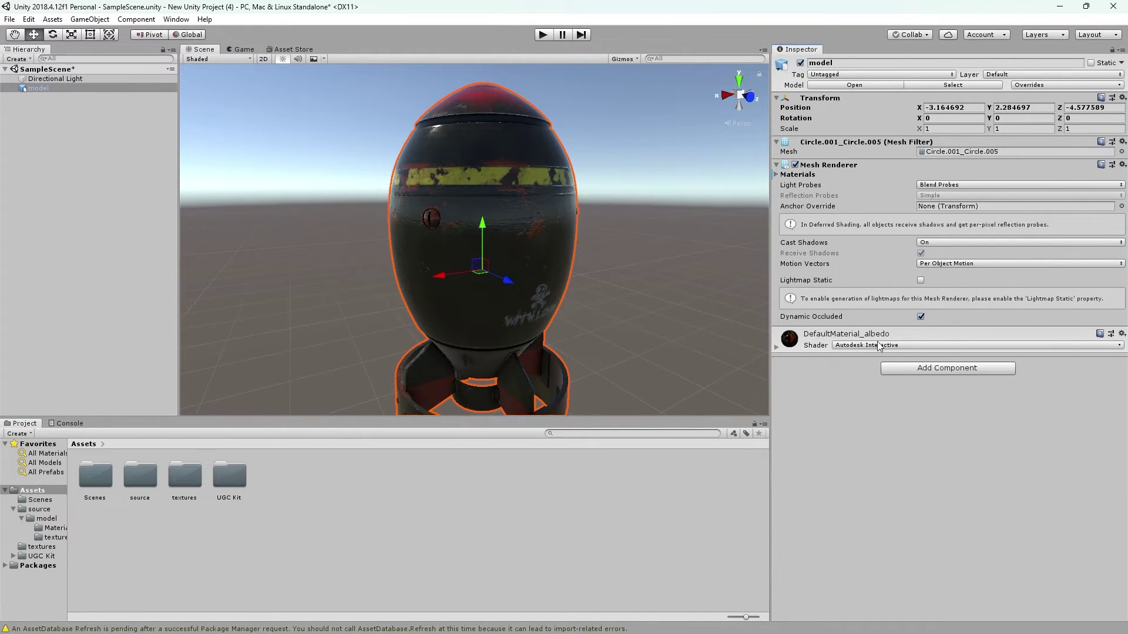
pyautogui.click(943, 372)
pyautogui.write('b')
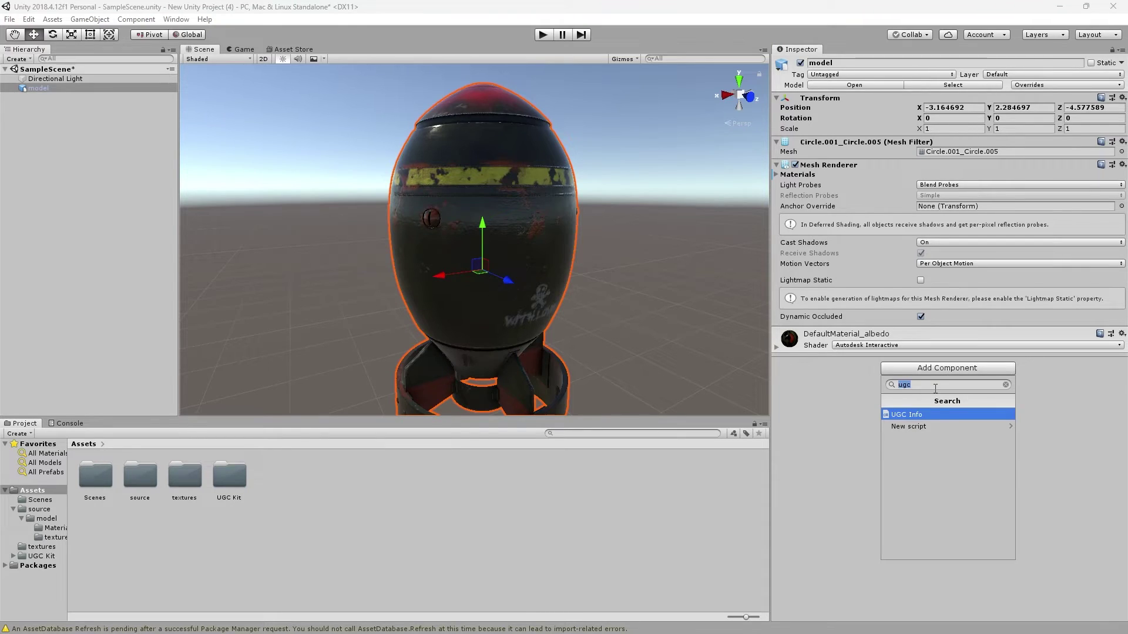
pyautogui.write('ox')
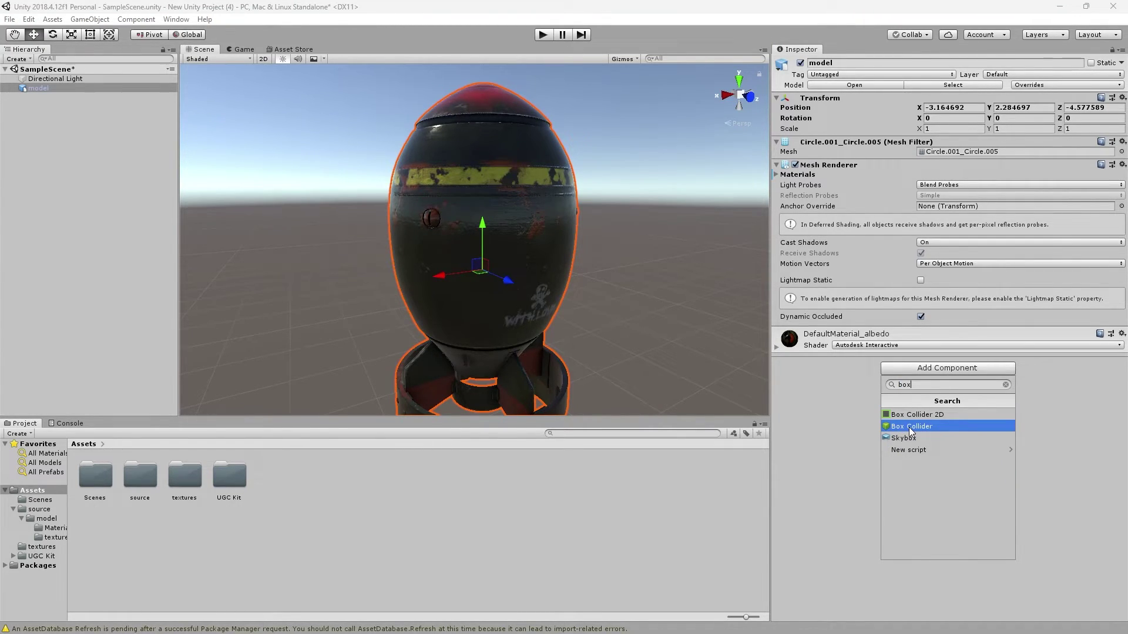
pyautogui.click(910, 427)
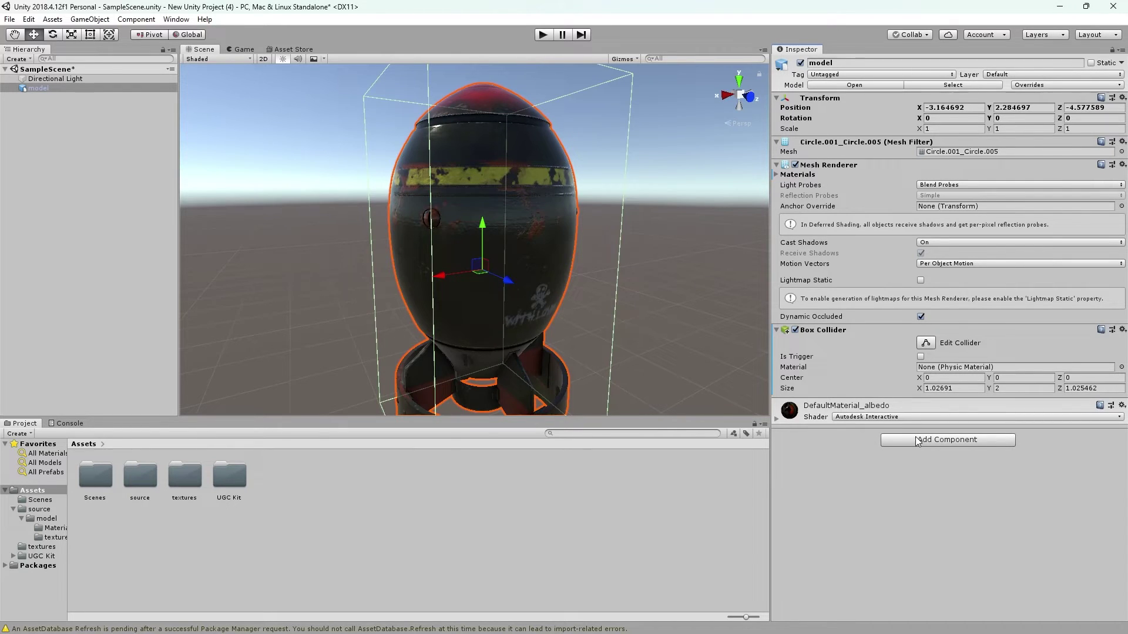
# Add the UGC Info component to the model.
pyautogui.click(917, 440)
pyautogui.write('ugc')
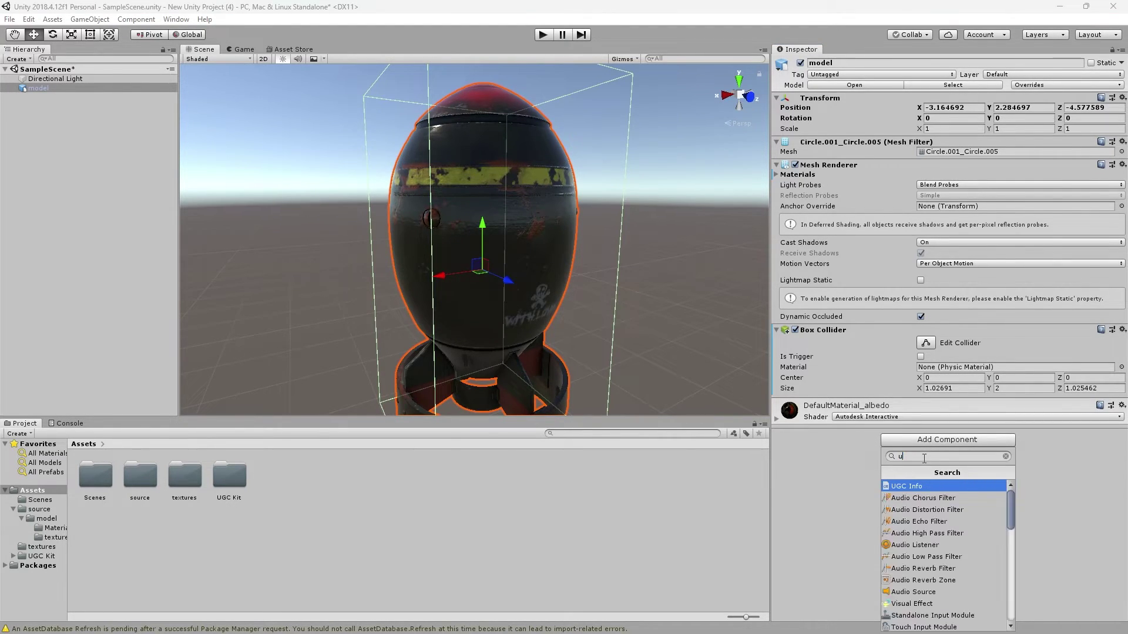
pyautogui.click(915, 488)
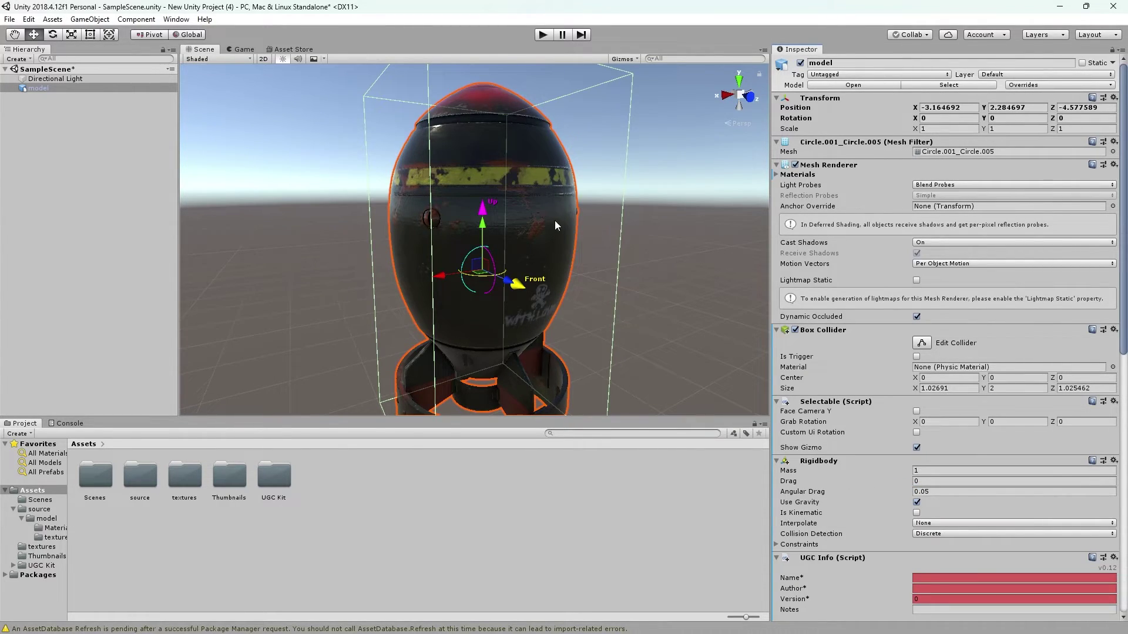
# Collapse the model's Box Collider, Selectable, Rigidbody and UGC Info components.
pyautogui.scroll(-4, 555, 220)
pyautogui.click(777, 330)
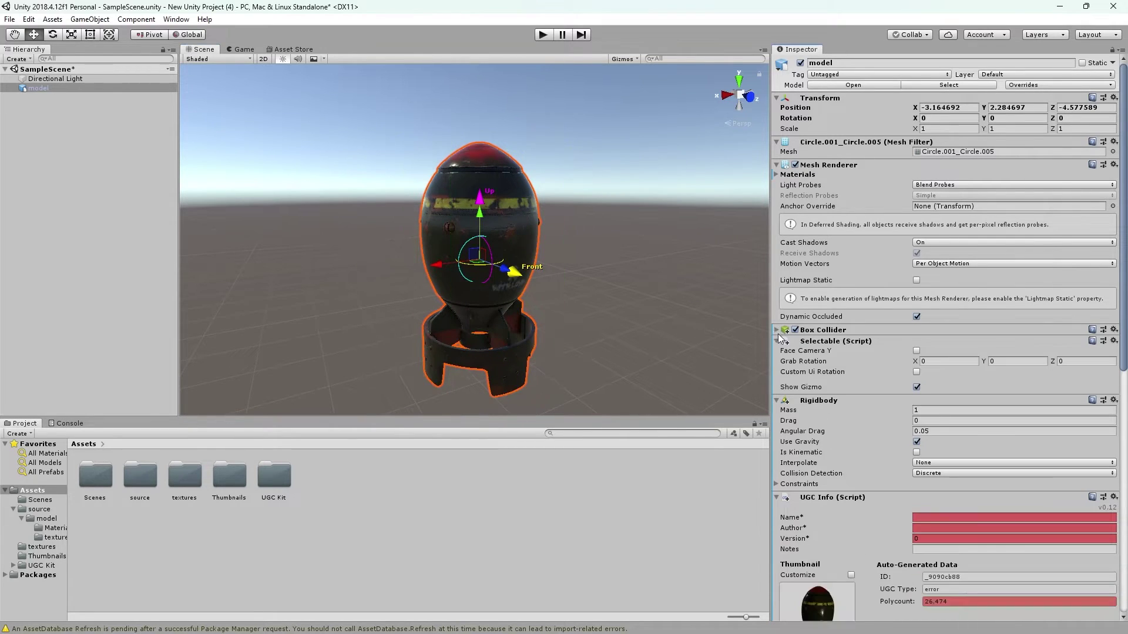
pyautogui.click(777, 341)
pyautogui.click(777, 353)
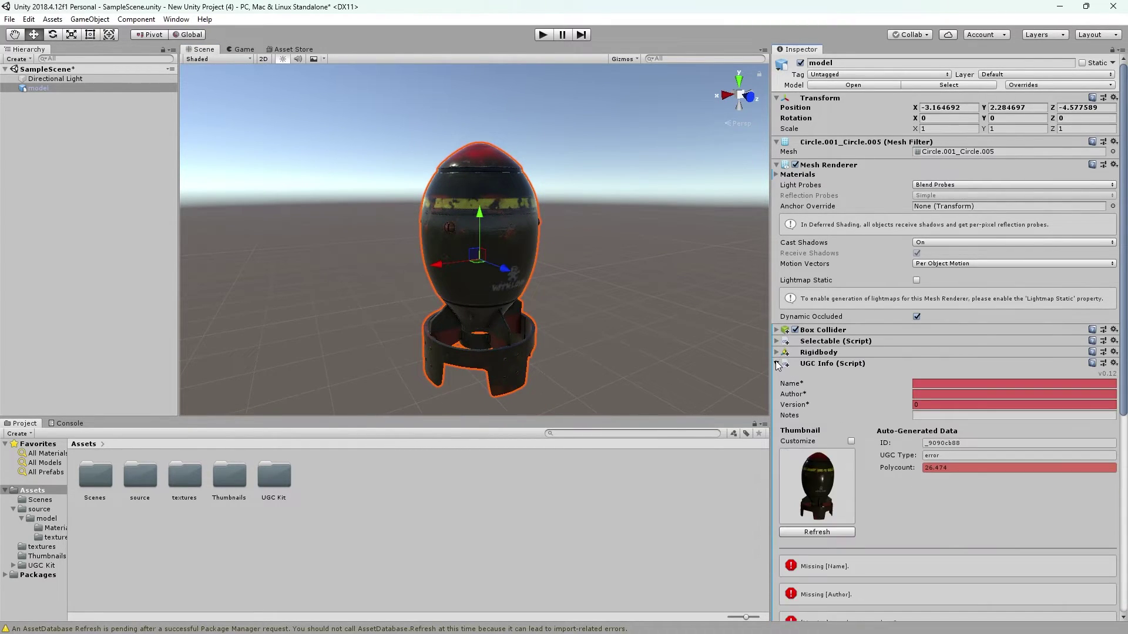
pyautogui.click(777, 364)
# Expand the model's Box Collider settings and inspect the collider's bounds around the model from several angles.
pyautogui.moveTo(474, 232)
pyautogui.mouseDown(button='right')
pyautogui.moveTo(463, 249)
pyautogui.moveTo(474, 209)
pyautogui.moveTo(484, 222)
pyautogui.moveTo(470, 224)
pyautogui.mouseUp(button='right')
pyautogui.press('w')
pyautogui.press('s')
pyautogui.press('w')
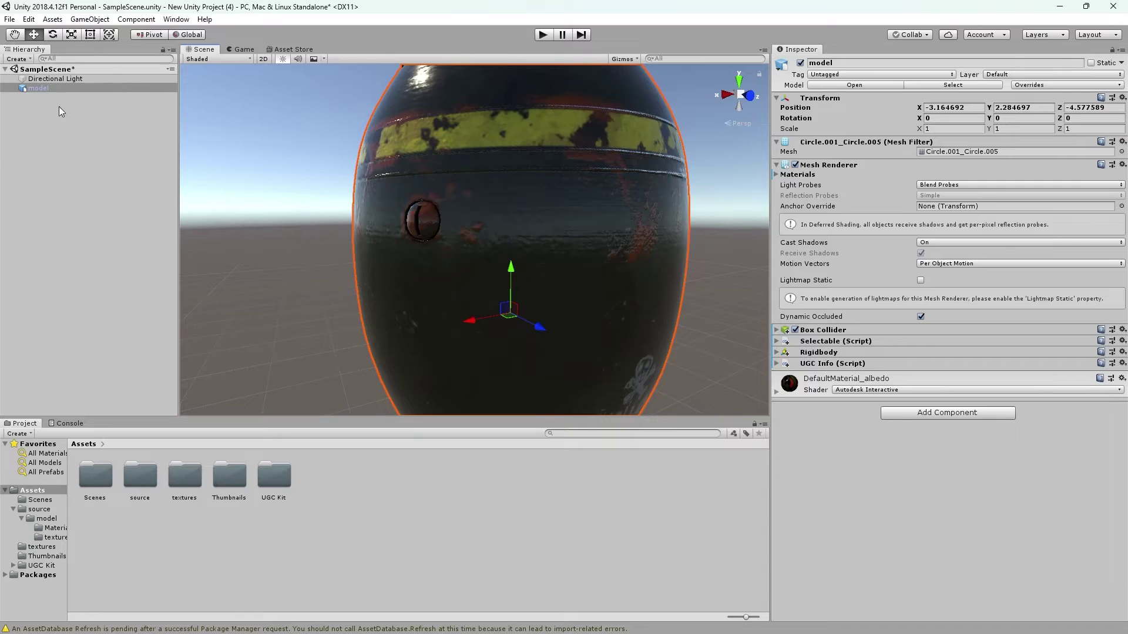
pyautogui.click(35, 88)
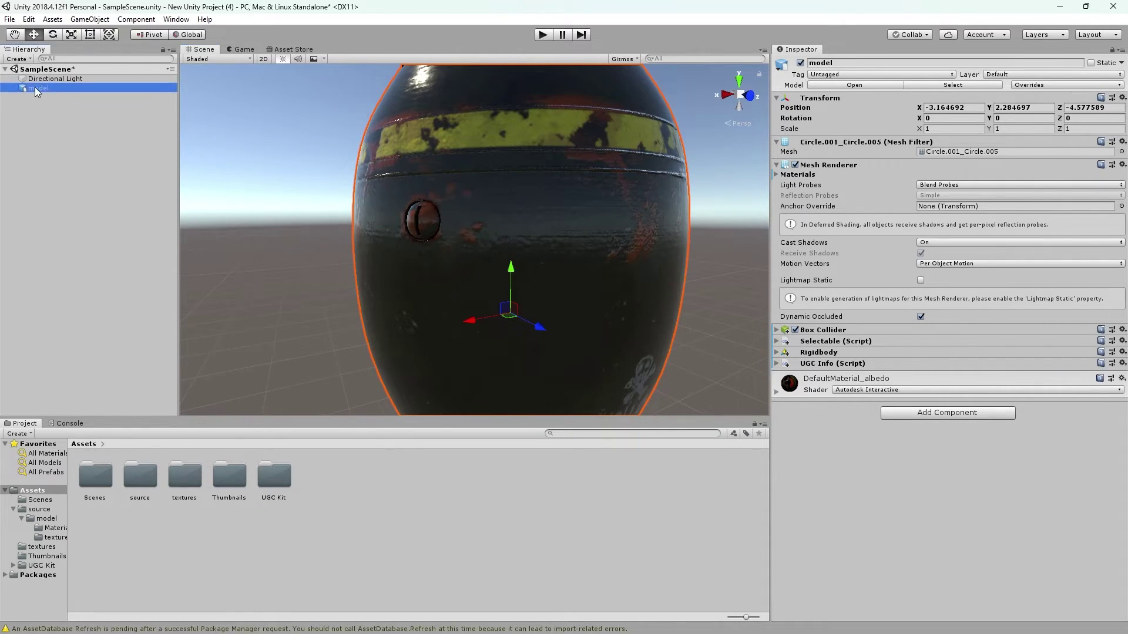
pyautogui.click(777, 330)
pyautogui.scroll(-6, 554, 223)
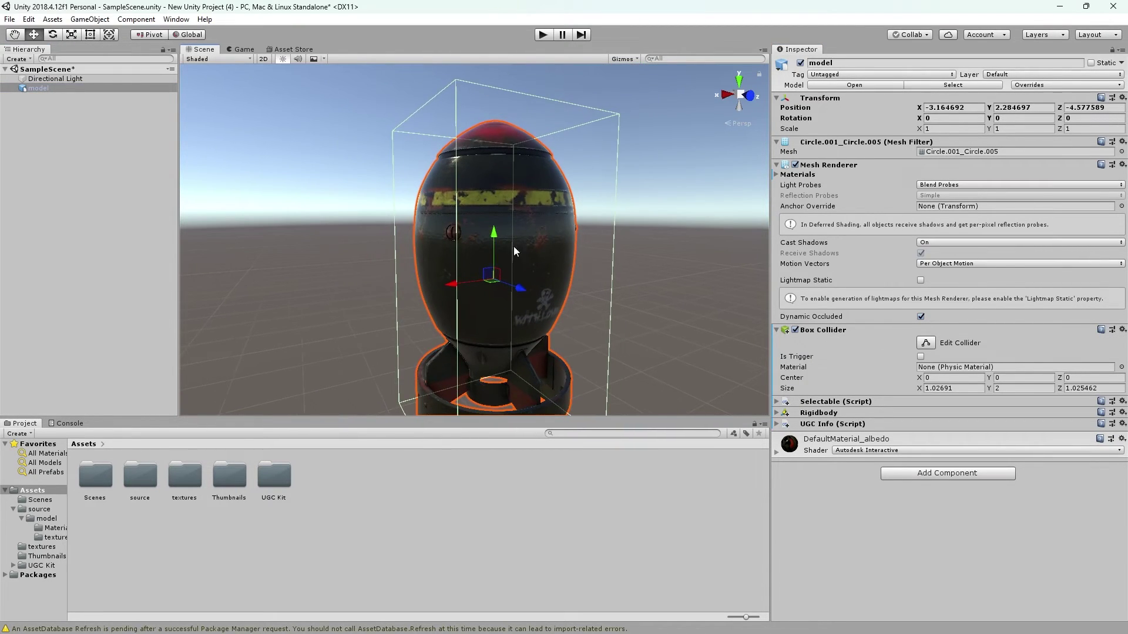
pyautogui.press('w')
pyautogui.moveTo(509, 262); pyautogui.dragTo(543, 245, button='right')
pyautogui.press('s')
pyautogui.press('s')
pyautogui.press('q')
pyautogui.press('w')
pyautogui.press('s')
pyautogui.press('e')
pyautogui.moveTo(562, 284); pyautogui.dragTo(561, 284, button='right')
pyautogui.press('s')
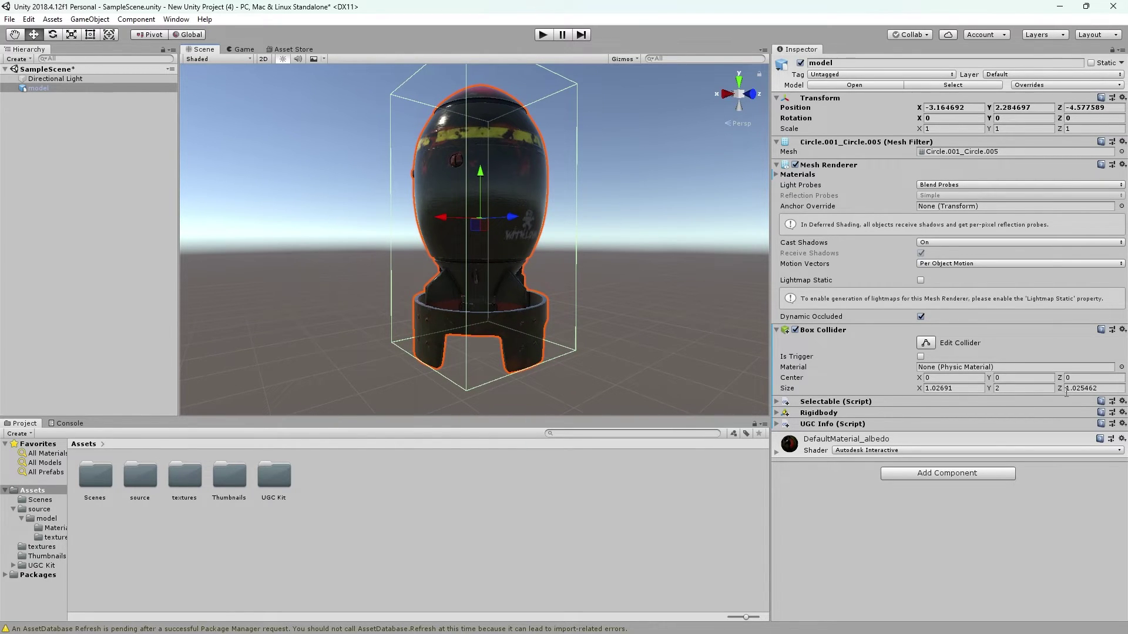
# Try resizing the Box Collider in Y, undo it, and shift the collider's Center Y to -0.34.
pyautogui.moveTo(990, 388)
pyautogui.mouseDown()
pyautogui.moveTo(1016, 390)
pyautogui.moveTo(989, 388)
pyautogui.mouseUp()
pyautogui.hotkey('ctrl', 'z')
pyautogui.moveTo(562, 320); pyautogui.dragTo(551, 273, button='right')
pyautogui.press('q')
pyautogui.press('w')
pyautogui.press('e')
pyautogui.press('q')
pyautogui.press('e')
pyautogui.press('s')
pyautogui.press('w')
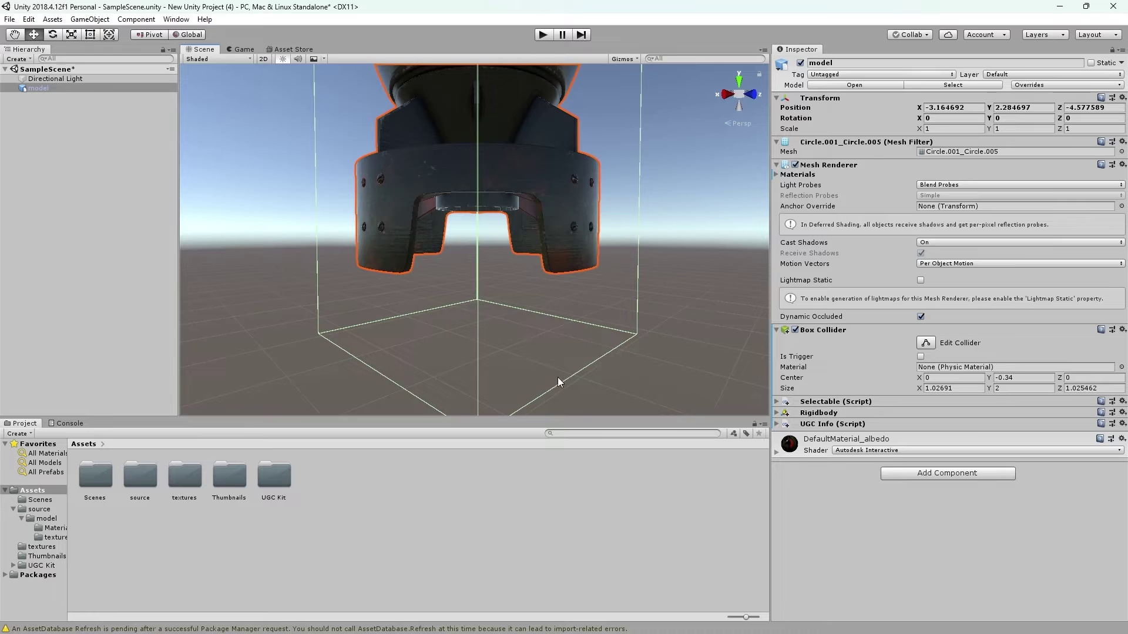
# Examine the shifted collider beneath the model's base and undo the Center Y change.
pyautogui.press('s')
pyautogui.moveTo(551, 271); pyautogui.dragTo(577, 283, button='right')
pyautogui.press('e')
pyautogui.press('w')
pyautogui.press('e')
pyautogui.press('q')
pyautogui.press('e')
pyautogui.press('a')
pyautogui.press('d')
pyautogui.press('q')
pyautogui.press('w')
pyautogui.press('s')
pyautogui.hotkey('ctrl', 'z')
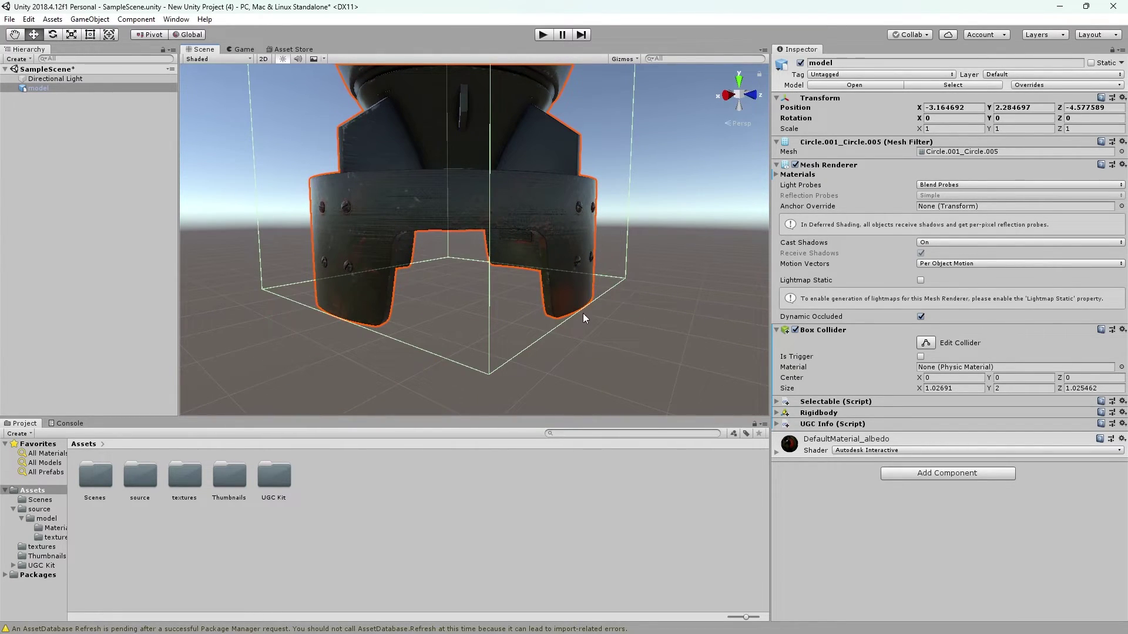
# Try enlarging the Box Collider's Y size to 2.24 and reset it to 2.
pyautogui.moveTo(552, 294)
pyautogui.mouseDown(button='right')
pyautogui.moveTo(544, 254)
pyautogui.moveTo(650, 229)
pyautogui.moveTo(543, 301)
pyautogui.mouseUp(button='right')
pyautogui.press('w')
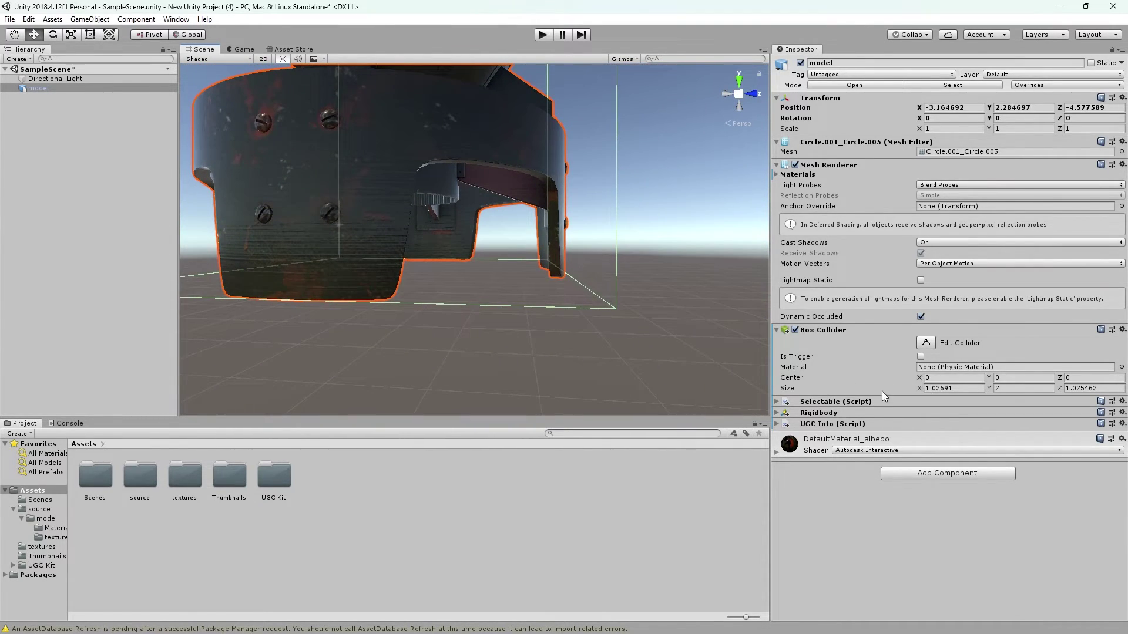
pyautogui.click(990, 390)
pyautogui.moveTo(989, 388)
pyautogui.mouseDown()
pyautogui.moveTo(975, 389)
pyautogui.moveTo(1010, 389)
pyautogui.moveTo(989, 390)
pyautogui.moveTo(1013, 421)
pyautogui.moveTo(990, 389)
pyautogui.moveTo(1002, 403)
pyautogui.mouseUp()
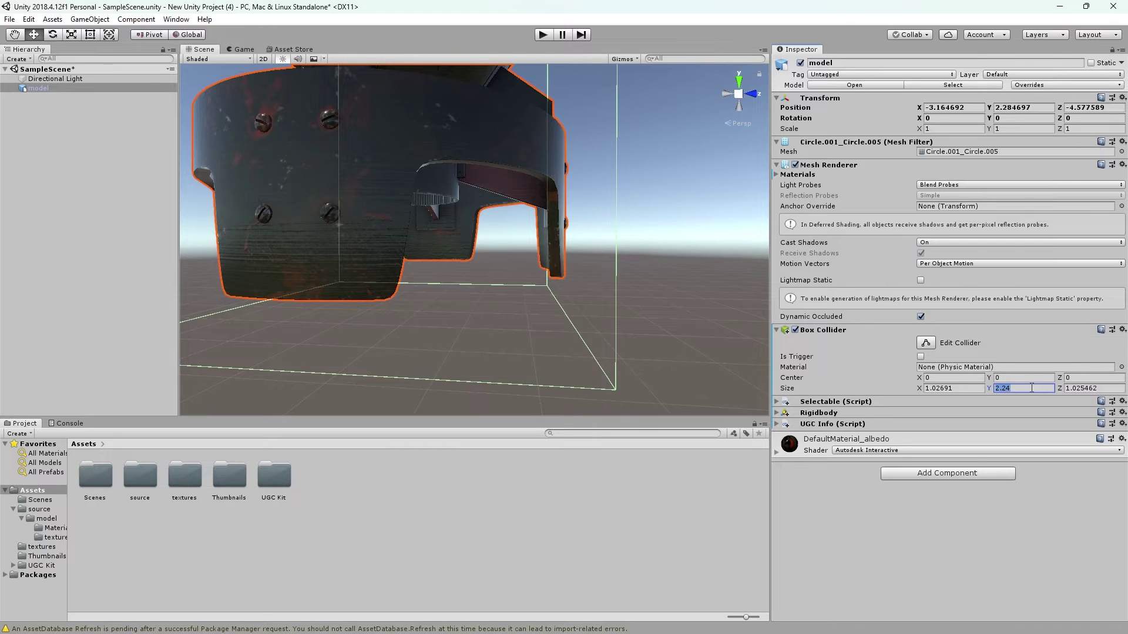
pyautogui.press('BackSpace')
pyautogui.write('1')
pyautogui.press('BackSpace')
pyautogui.press('BackSpace')
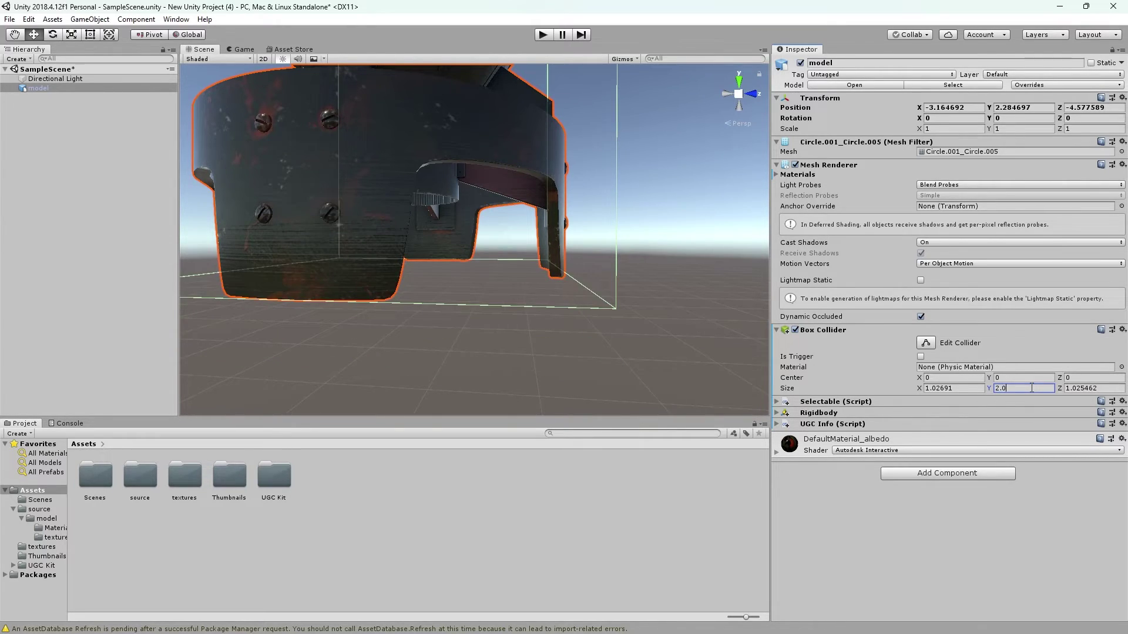
pyautogui.click(882, 369)
# Try out different X, Y and Z sizes for the Box Collider and undo each change.
pyautogui.moveTo(511, 242); pyautogui.dragTo(724, 267, button='right')
pyautogui.press('w')
pyautogui.press('s')
pyautogui.moveTo(557, 259); pyautogui.dragTo(643, 259, button='right')
pyautogui.press('e')
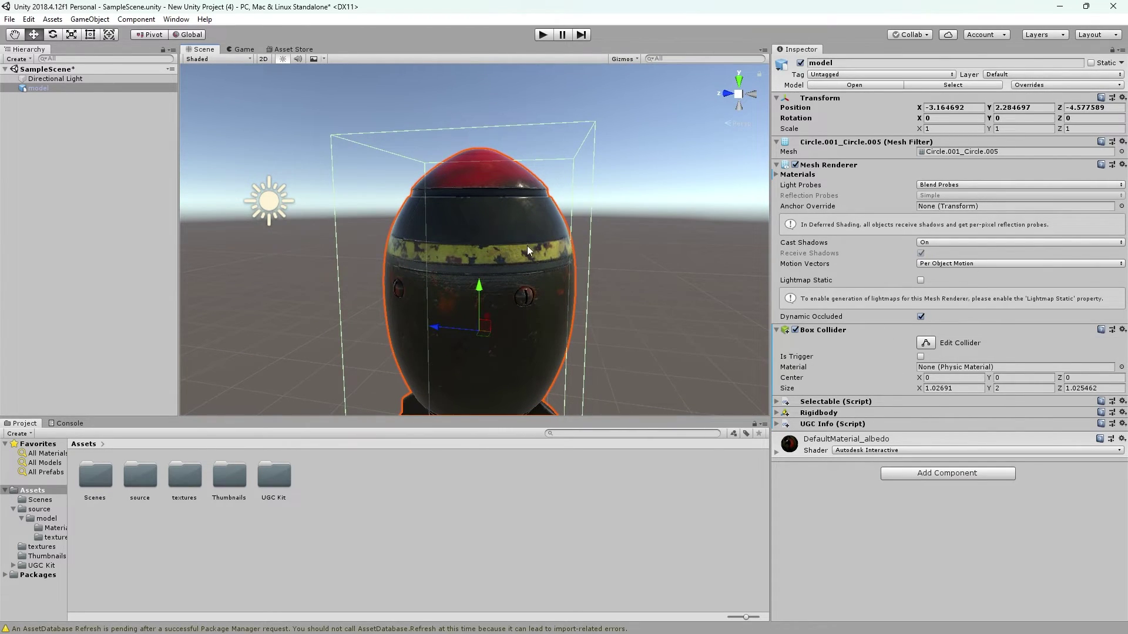
pyautogui.moveTo(921, 388); pyautogui.dragTo(918, 392)
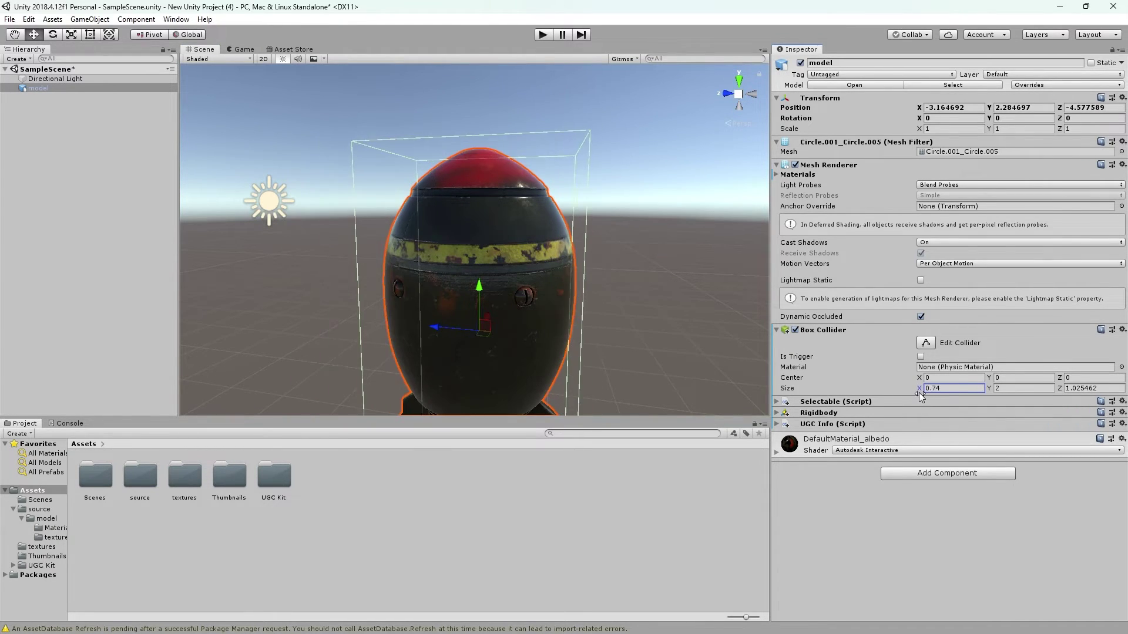
pyautogui.hotkey('ctrl', 'z')
pyautogui.moveTo(989, 388); pyautogui.dragTo(993, 389)
pyautogui.hotkey('ctrl', 'z')
pyautogui.moveTo(1060, 390); pyautogui.dragTo(873, 395)
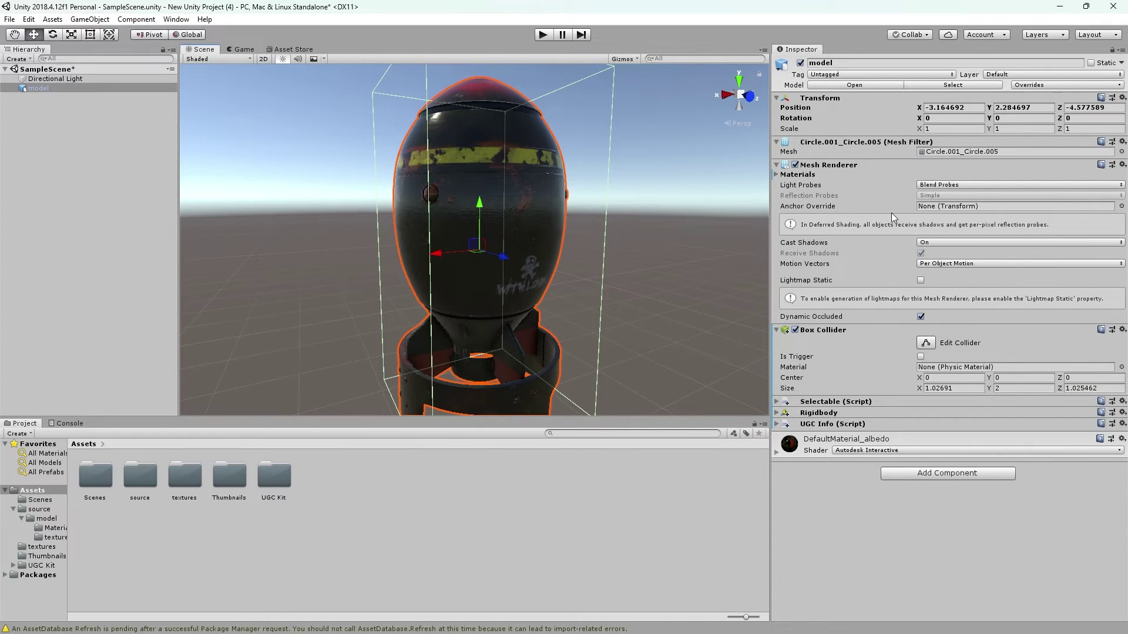
# Scale the model to 0.2 on the X, Y and Z axes and frame it in the scene.
pyautogui.click(966, 129)
pyautogui.keyDown('alt'); pyautogui.moveTo(564, 191); pyautogui.dragTo(579, 223); pyautogui.keyUp('alt')
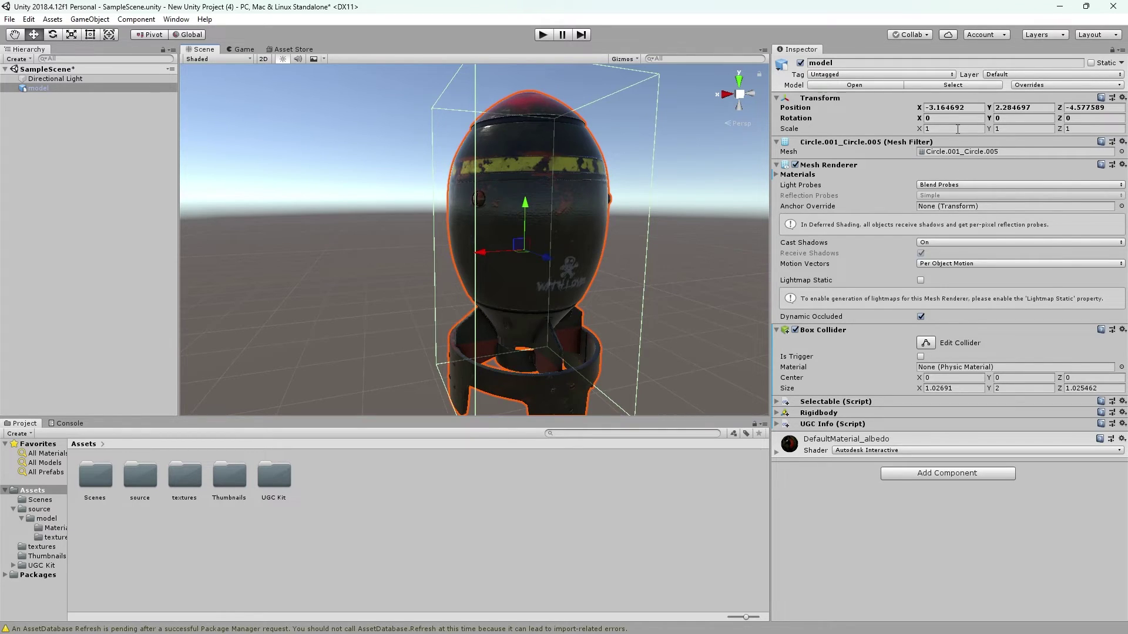
pyautogui.click(958, 128)
pyautogui.write('0.2')
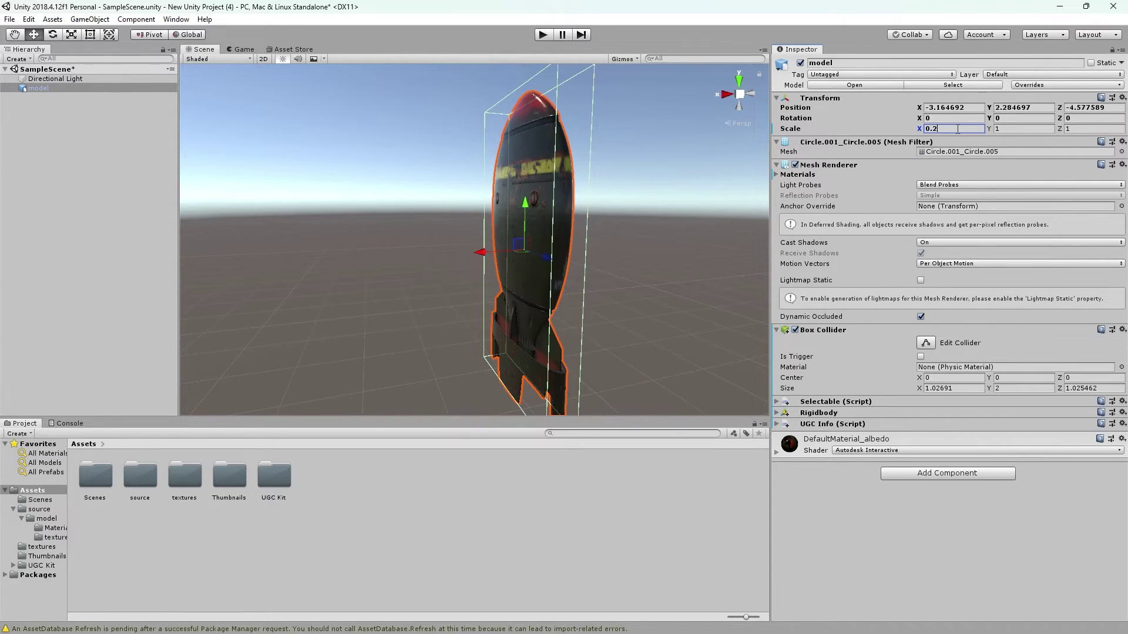
pyautogui.press('Tab')
pyautogui.write('0.2')
pyautogui.press('Tab')
pyautogui.write('0.2')
pyautogui.press('w')
pyautogui.moveTo(608, 259); pyautogui.dragTo(496, 276, button='right')
pyautogui.press('d')
pyautogui.press('f')
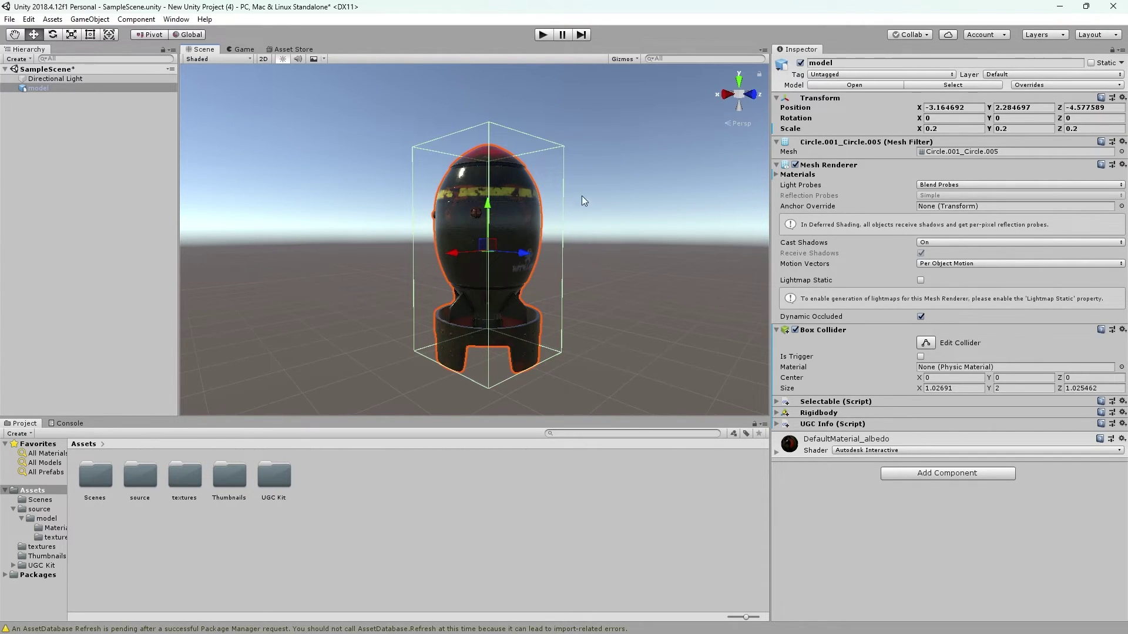
pyautogui.moveTo(501, 251)
pyautogui.keyDown('alt'); pyautogui.mouseDown(button='right')
pyautogui.moveTo(431, 251)
pyautogui.moveTo(501, 251)
pyautogui.mouseUp(button='right'); pyautogui.keyUp('alt')
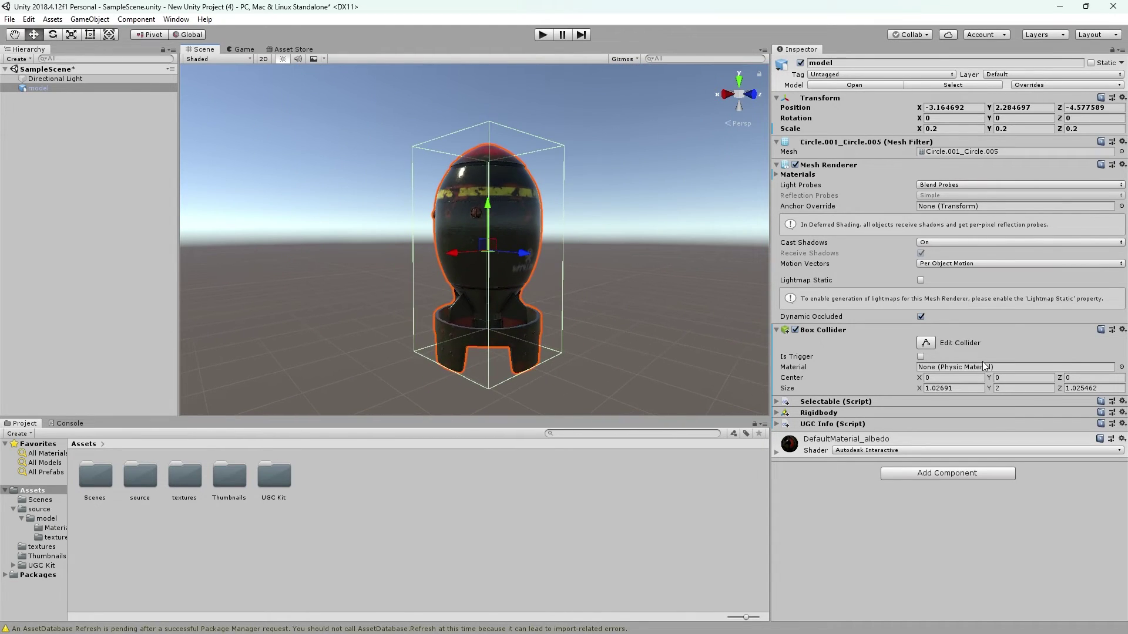
# Fill in the model's UGC Info with the name Mini Nuke, the author's name and version 1.
pyautogui.click(776, 425)
pyautogui.click(957, 444)
pyautogui.write('Mini Nuke')
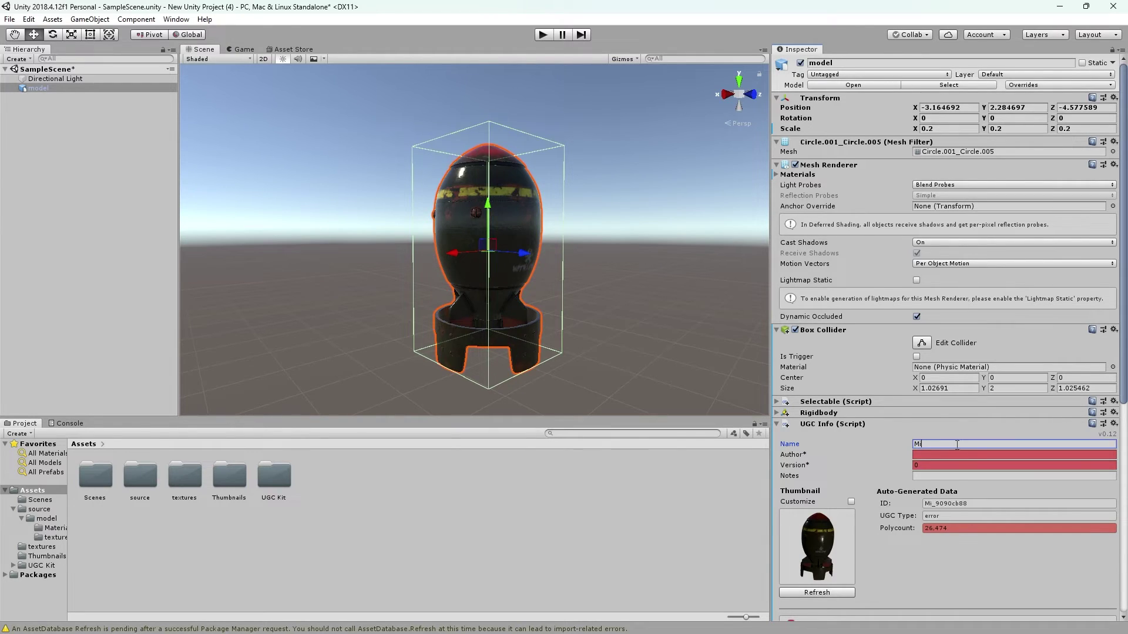
pyautogui.press('Tab')
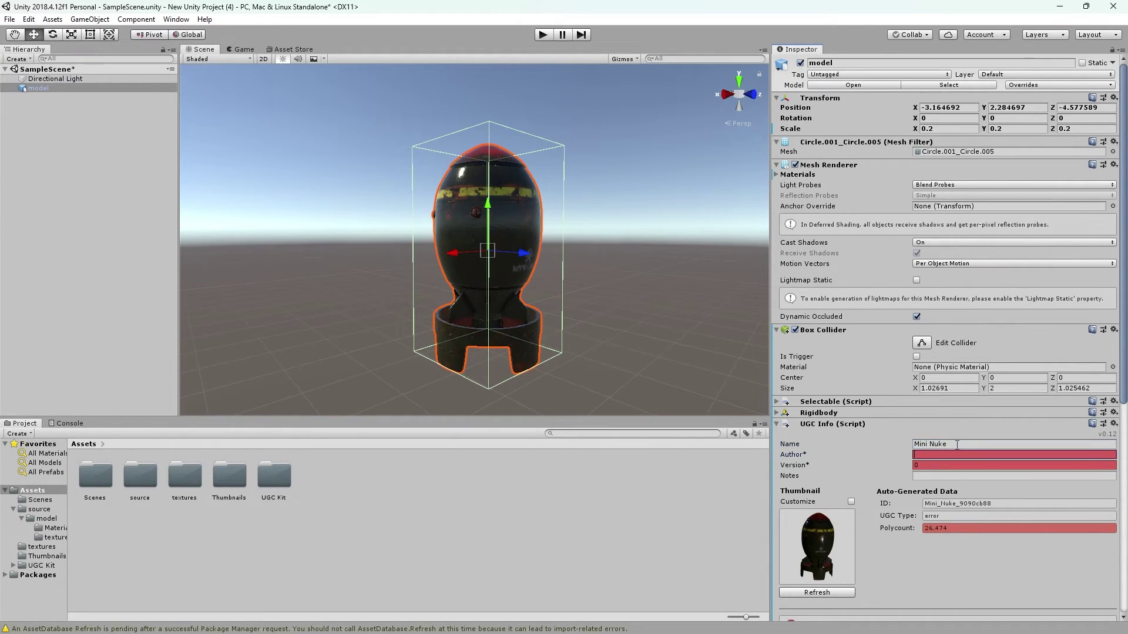
pyautogui.write('HecyicHalcyon')
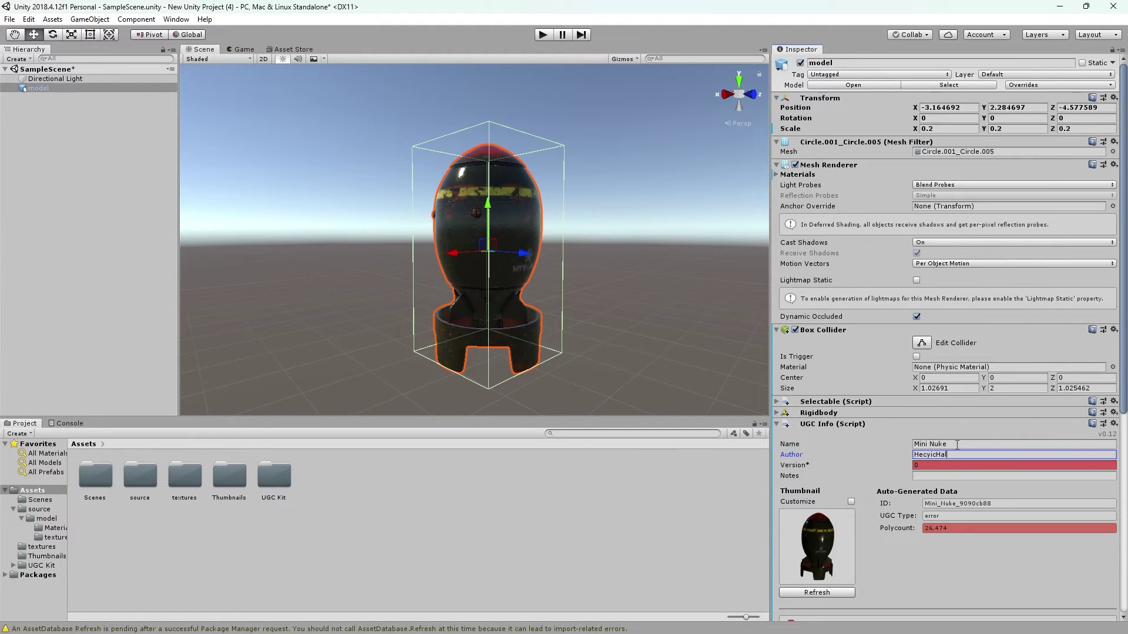
pyautogui.press('Tab')
pyautogui.write('1')
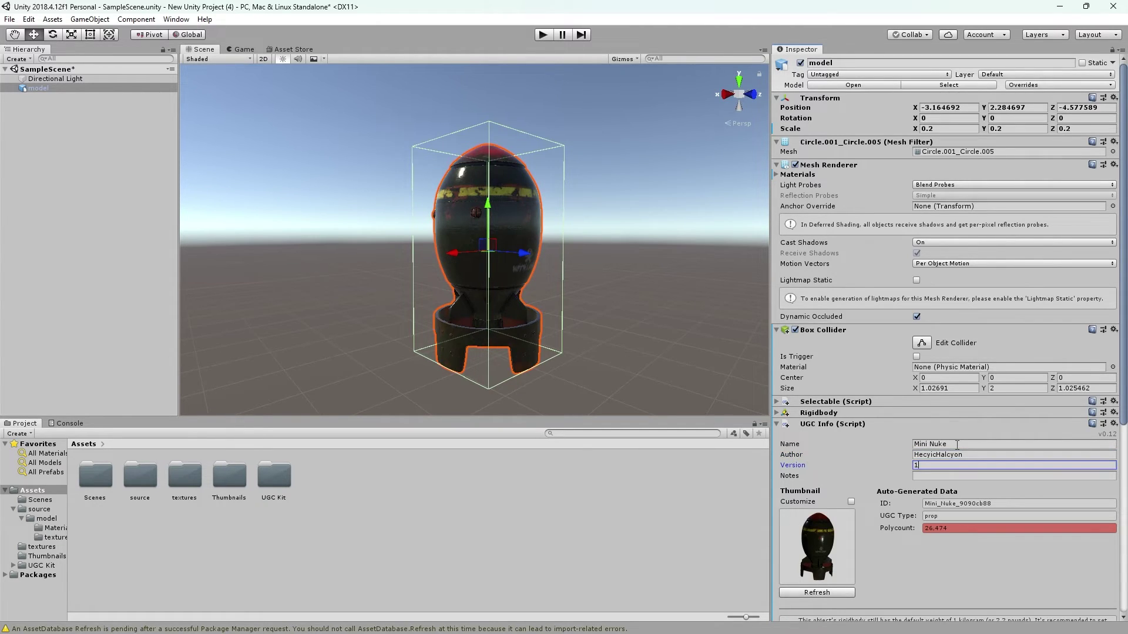
# Review the weight and polycount recommendations in the UGC Info and create a prefab asset from the model.
pyautogui.scroll(-10, 918, 423)
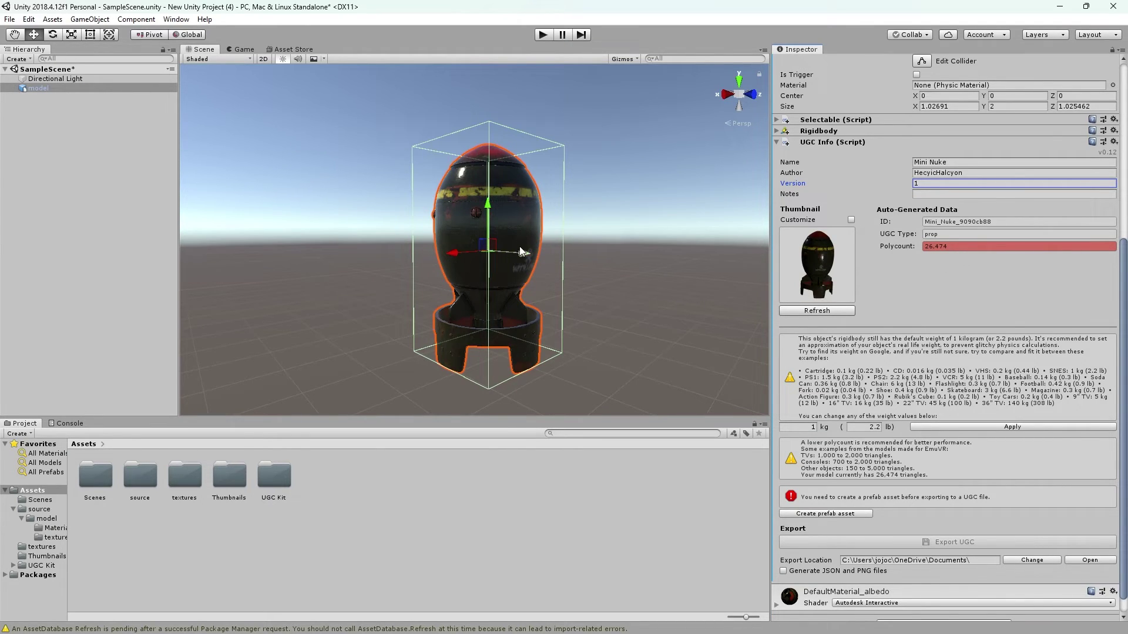
pyautogui.moveTo(608, 264); pyautogui.dragTo(592, 294, button='right')
pyautogui.press('w')
pyautogui.press('s')
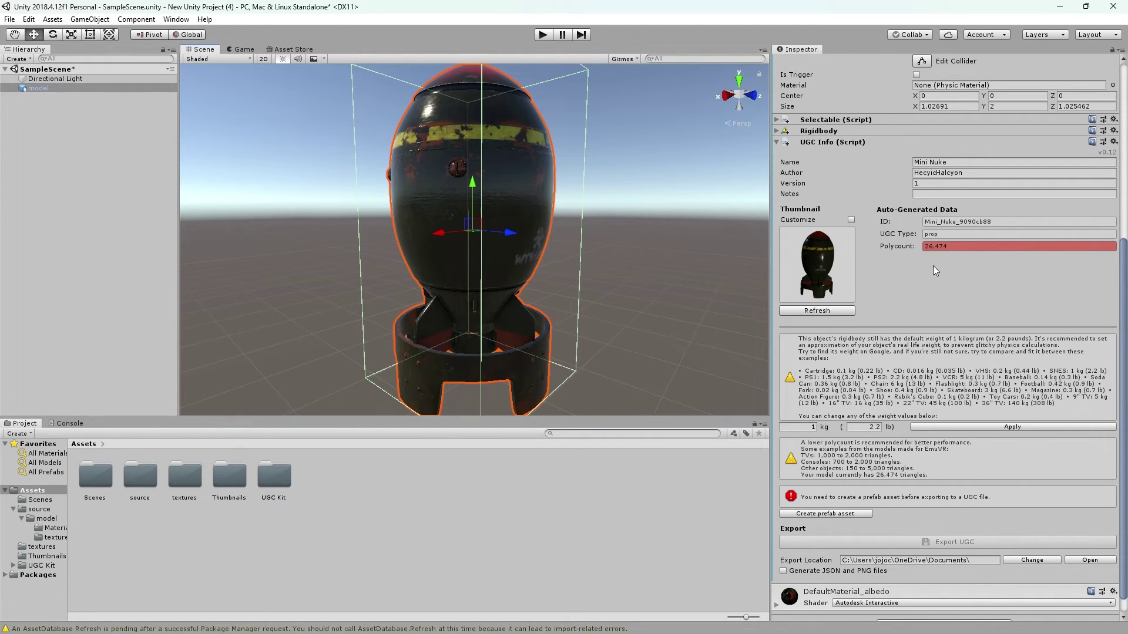
pyautogui.click(926, 244)
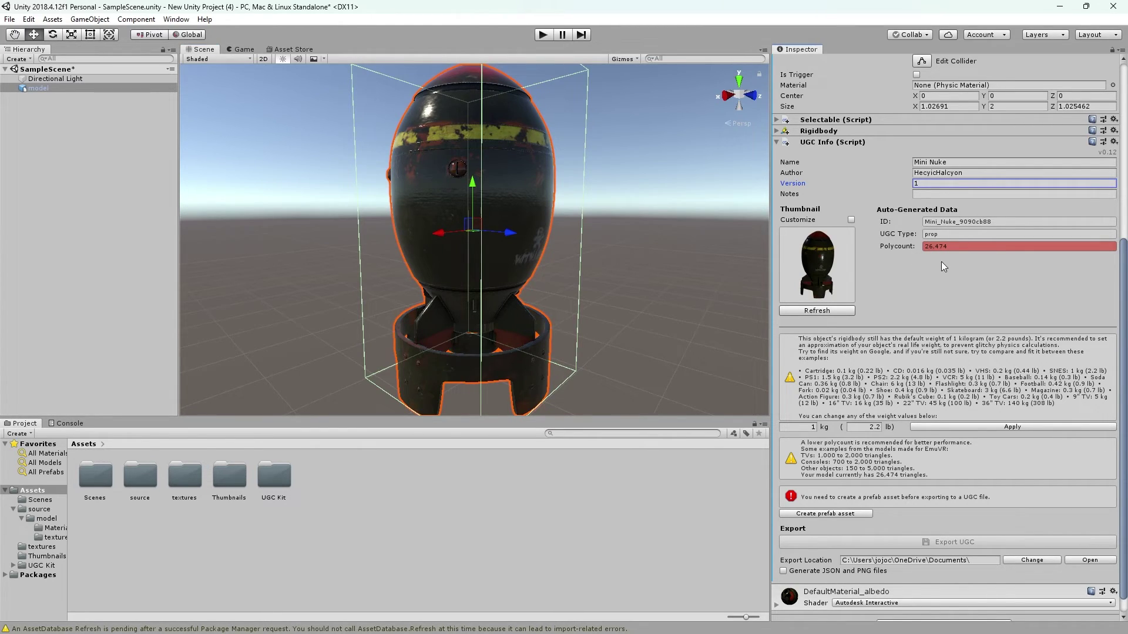
pyautogui.scroll(-1, 993, 301)
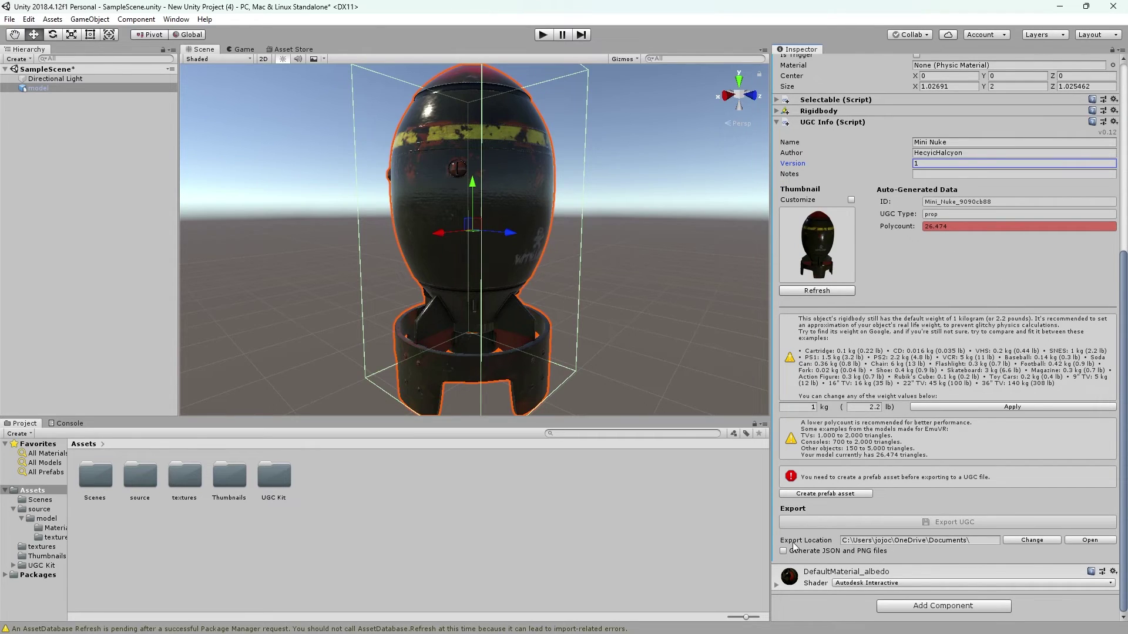
pyautogui.click(834, 494)
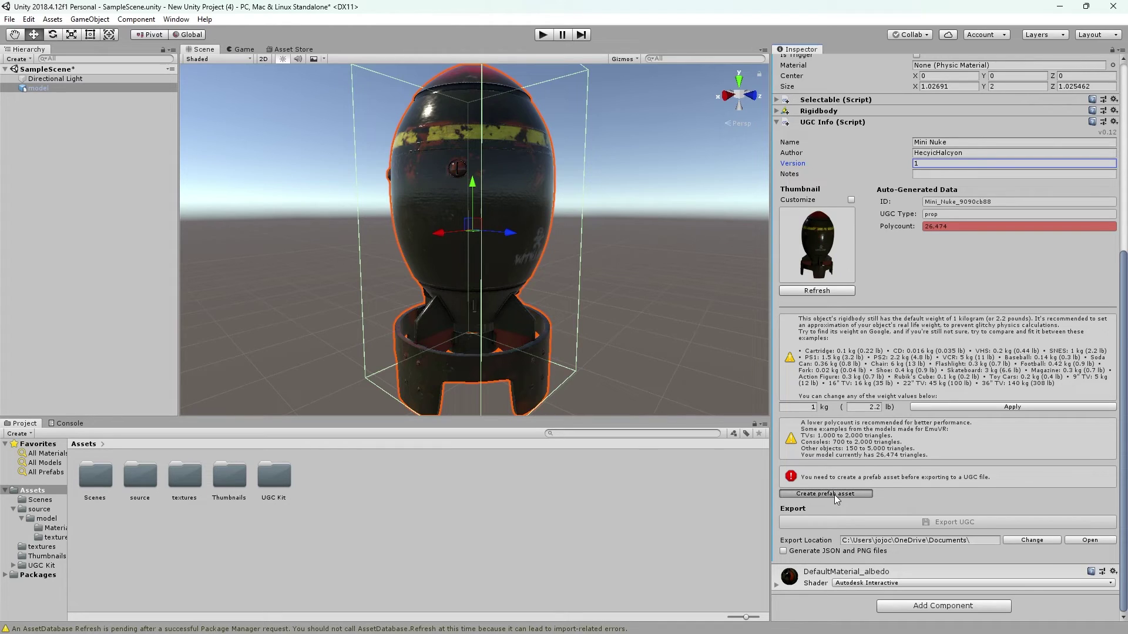
pyautogui.click(646, 350)
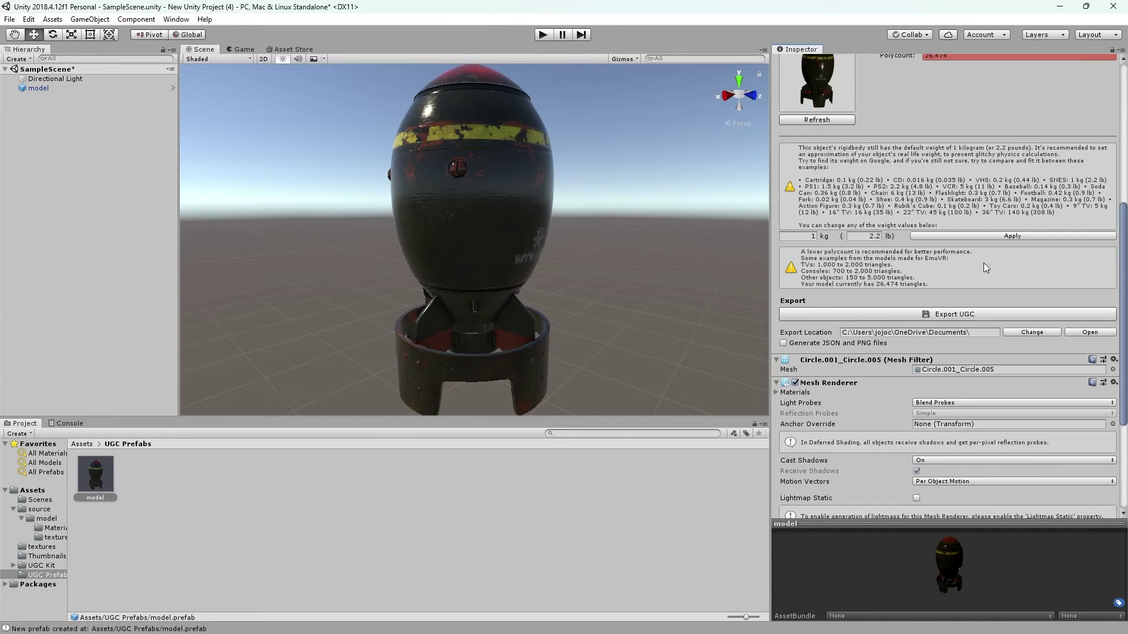
# Change the UGC export location to the Tutorial folder inside Downloads.
pyautogui.click(1032, 332)
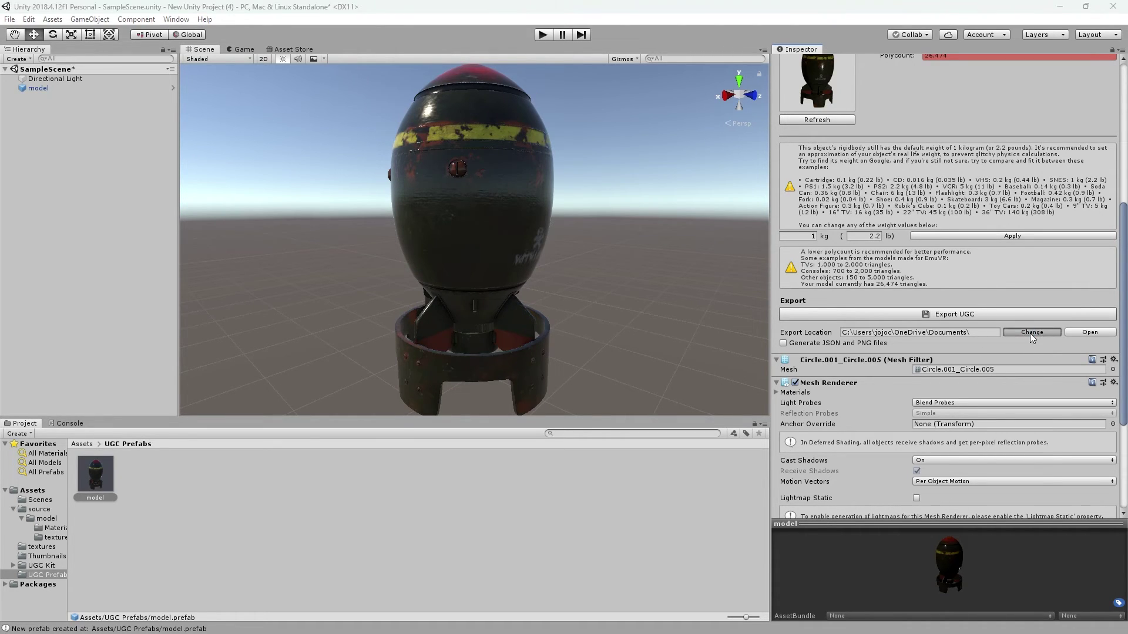
pyautogui.click(53, 163)
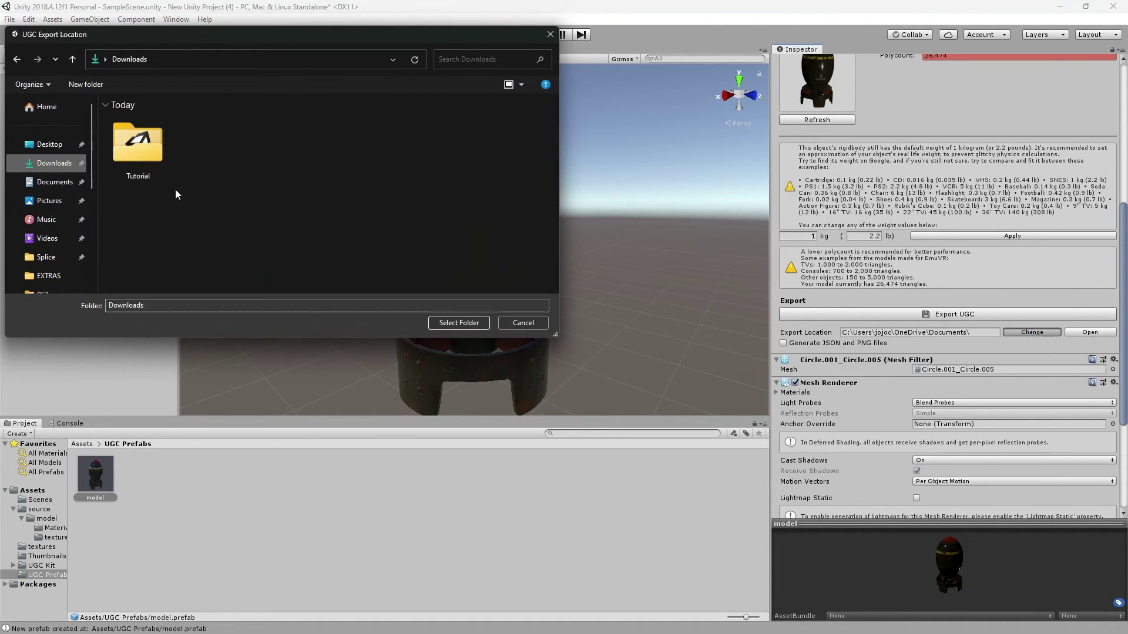
pyautogui.doubleClick(138, 144)
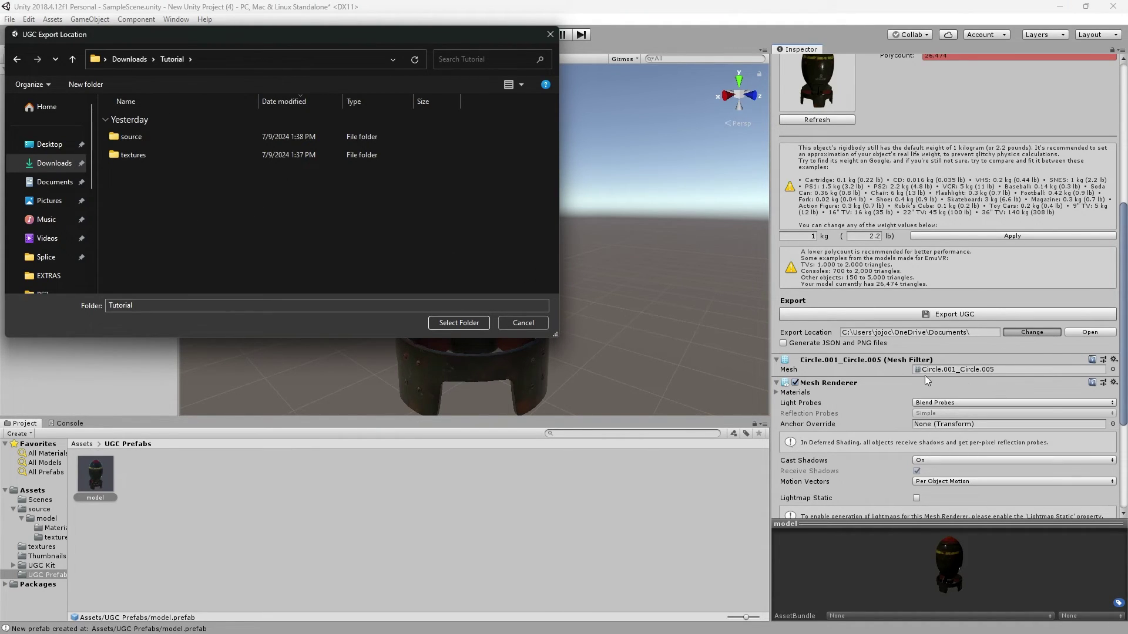
pyautogui.click(456, 325)
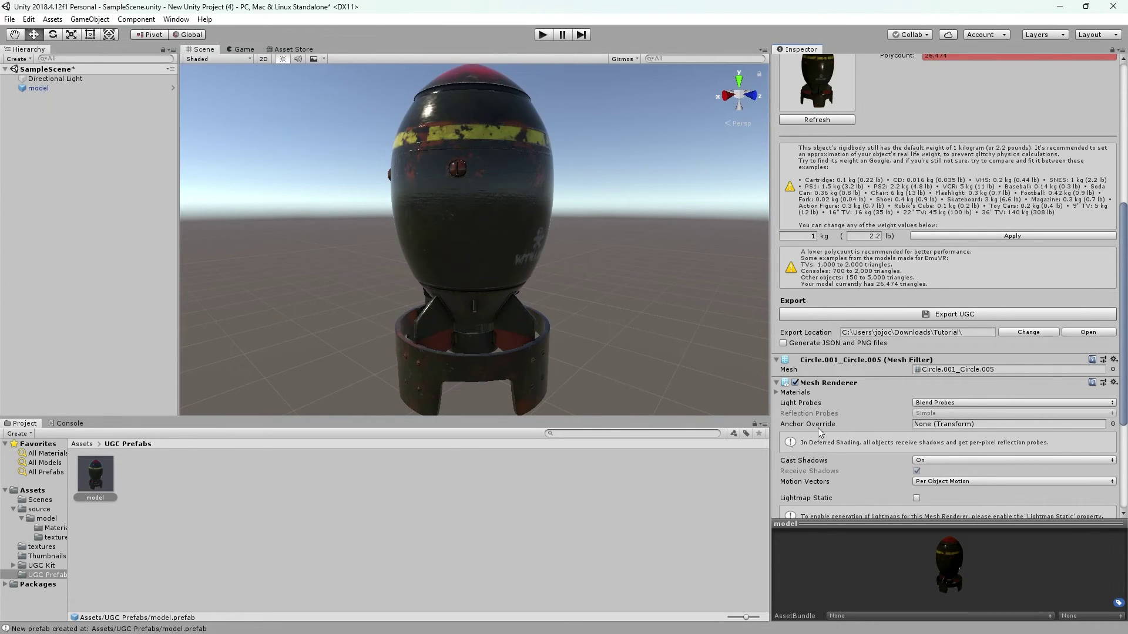
# Review the prefab's UGC Info and export it as a UGC file.
pyautogui.scroll(3, 862, 422)
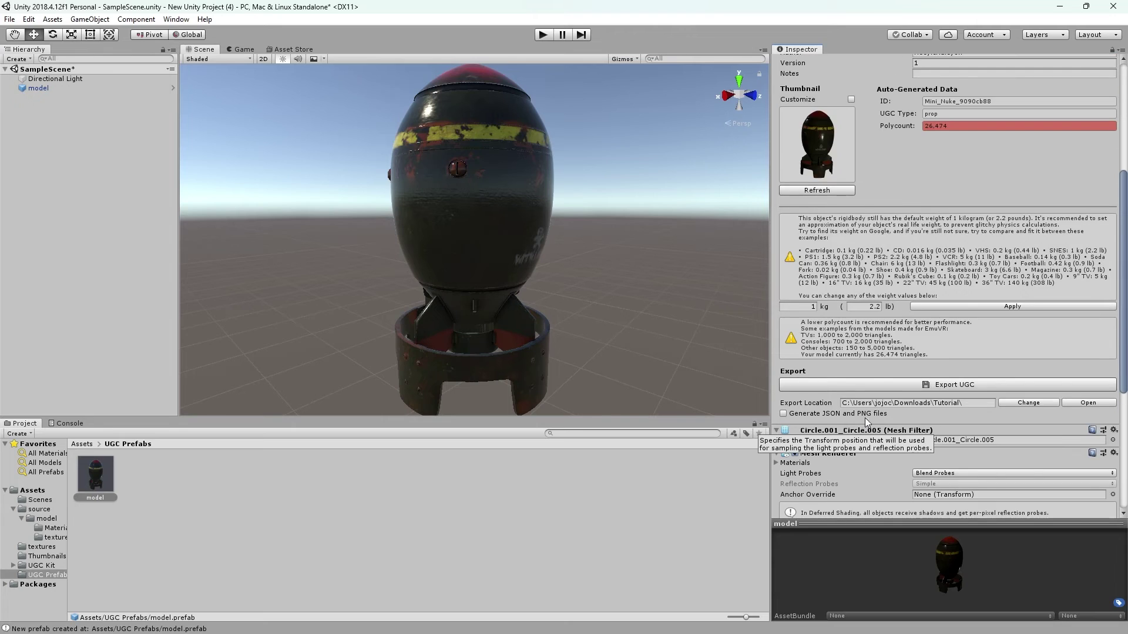
pyautogui.scroll(5, 964, 364)
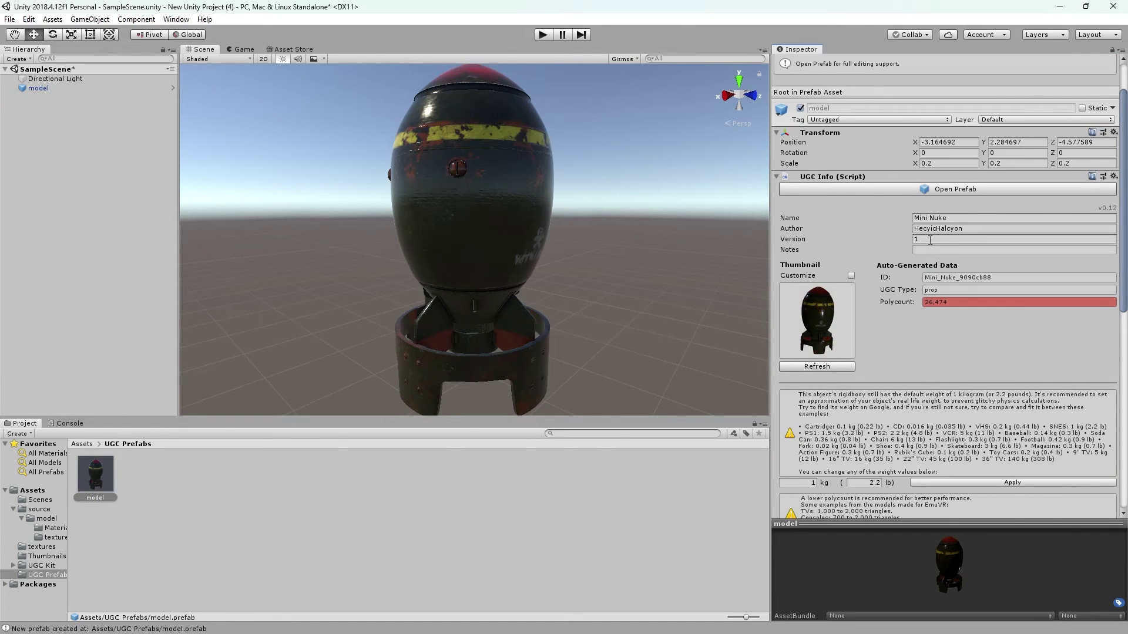
pyautogui.scroll(-5, 930, 241)
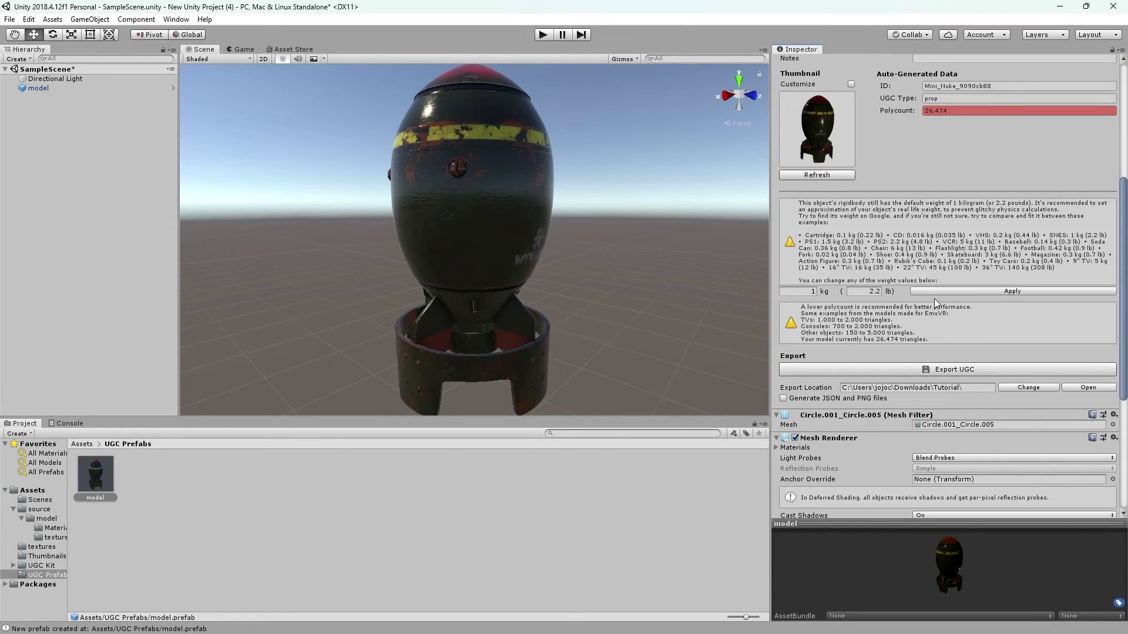
pyautogui.scroll(-6, 936, 302)
pyautogui.scroll(4, 936, 294)
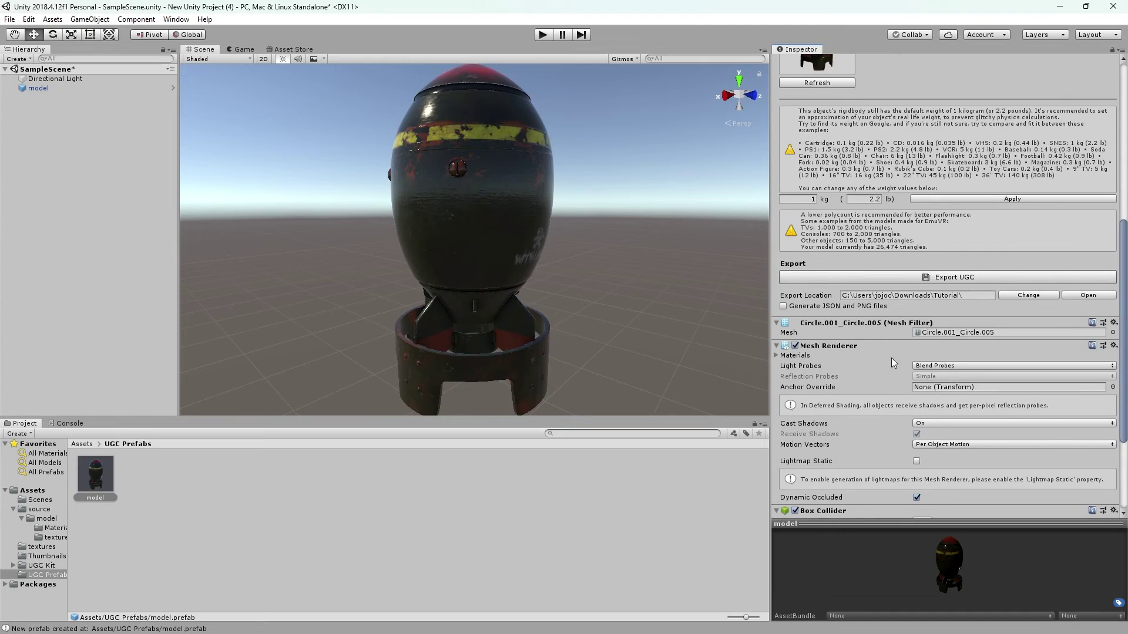
pyautogui.click(938, 280)
pyautogui.moveTo(558, 205); pyautogui.dragTo(536, 201, button='right')
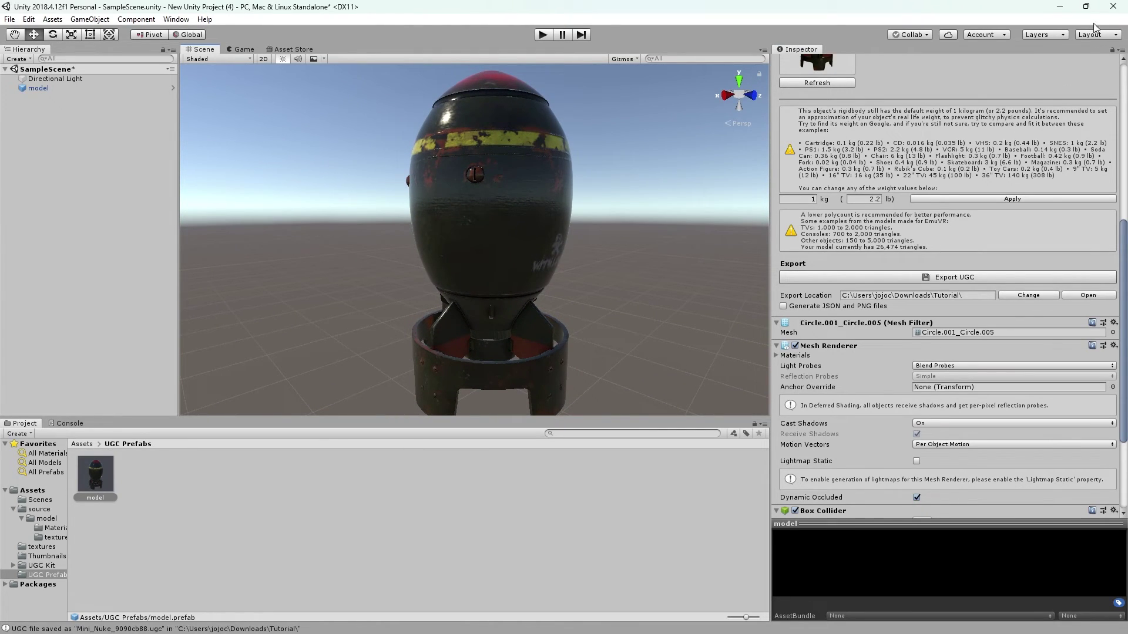
# Switch to EmuVR and place the Mini Nuke from the UGC Props inventory on top of the dresser.
pyautogui.click(1059, 6)
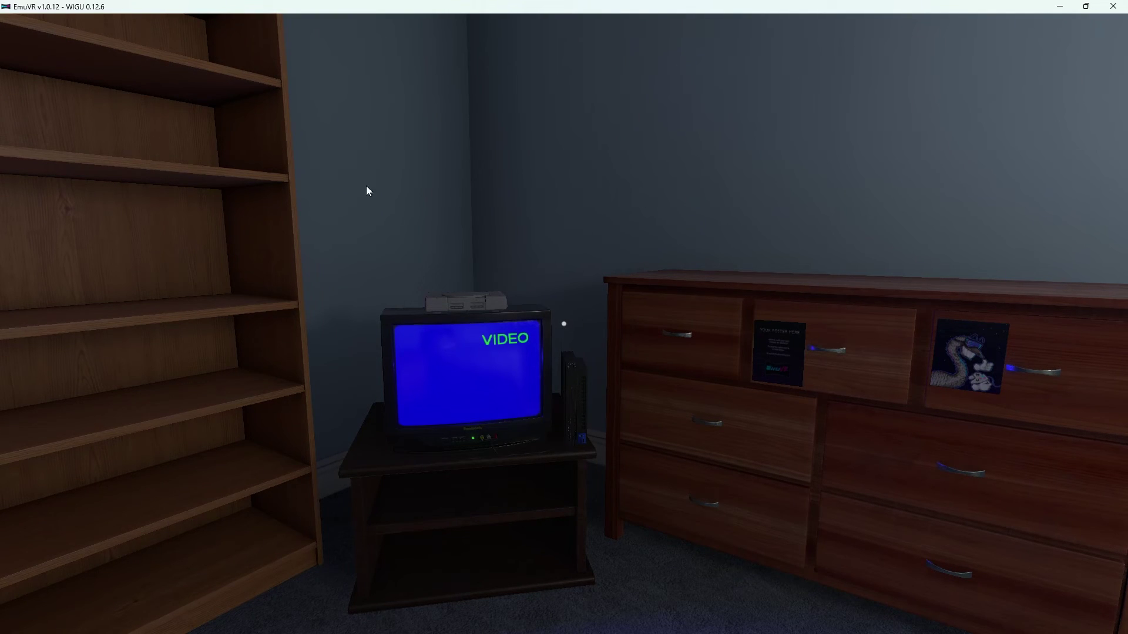
pyautogui.click(611, 273)
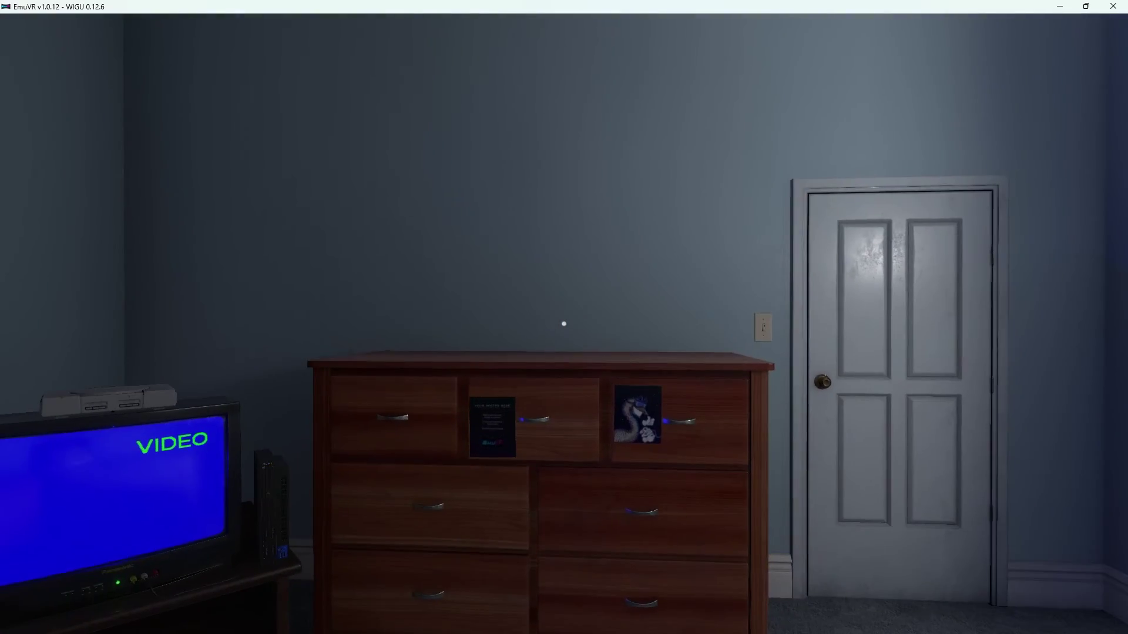
pyautogui.press('Tab')
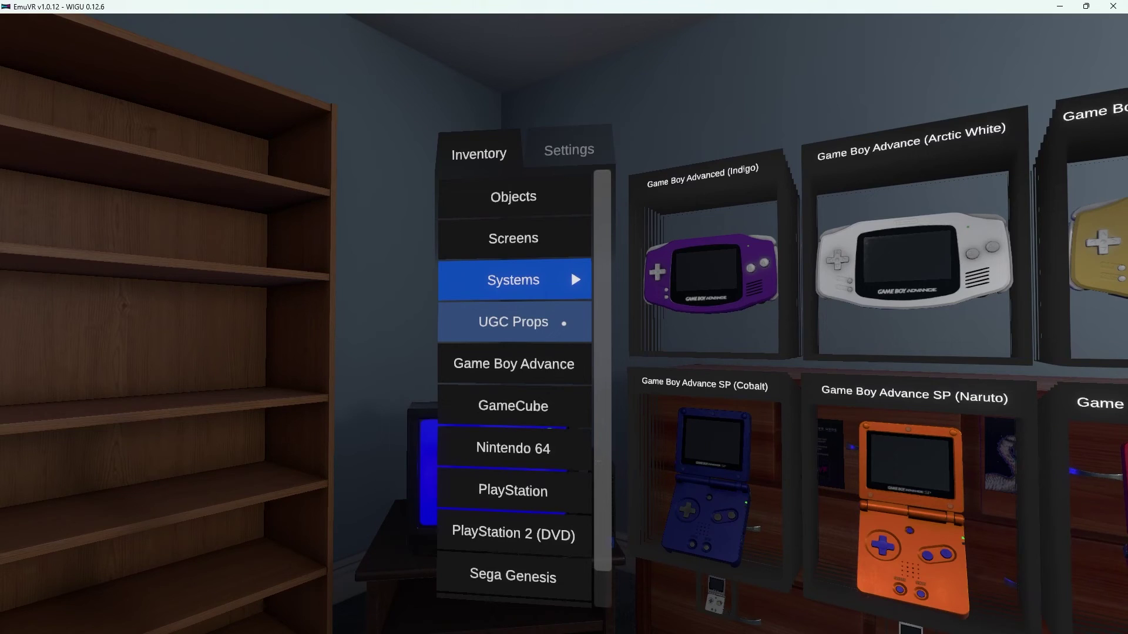
pyautogui.click(564, 322)
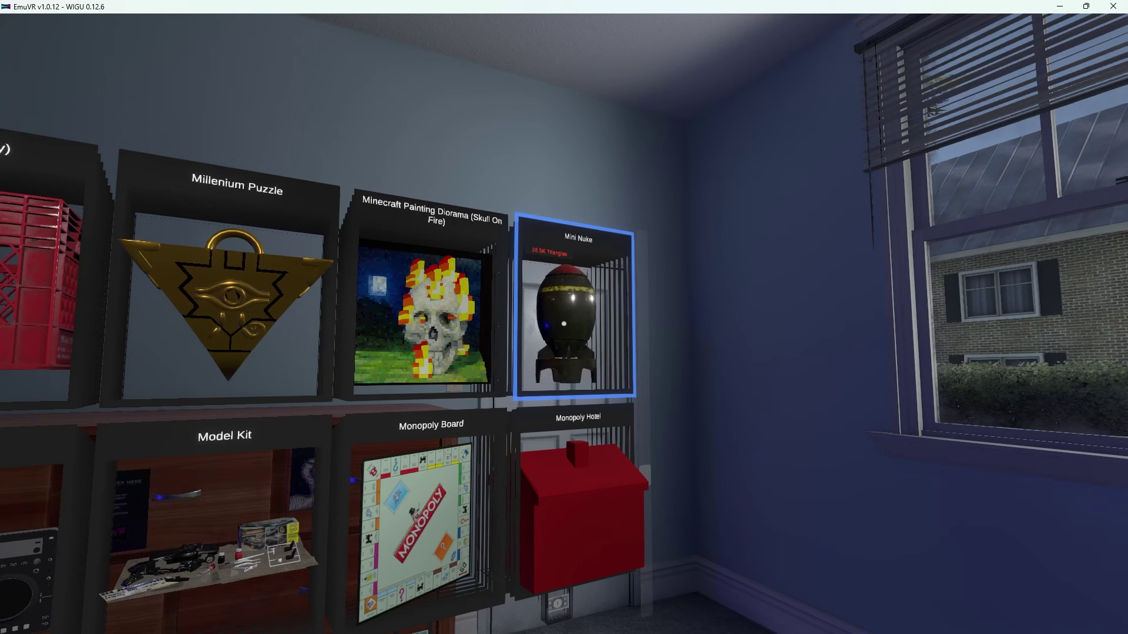
pyautogui.click(564, 317)
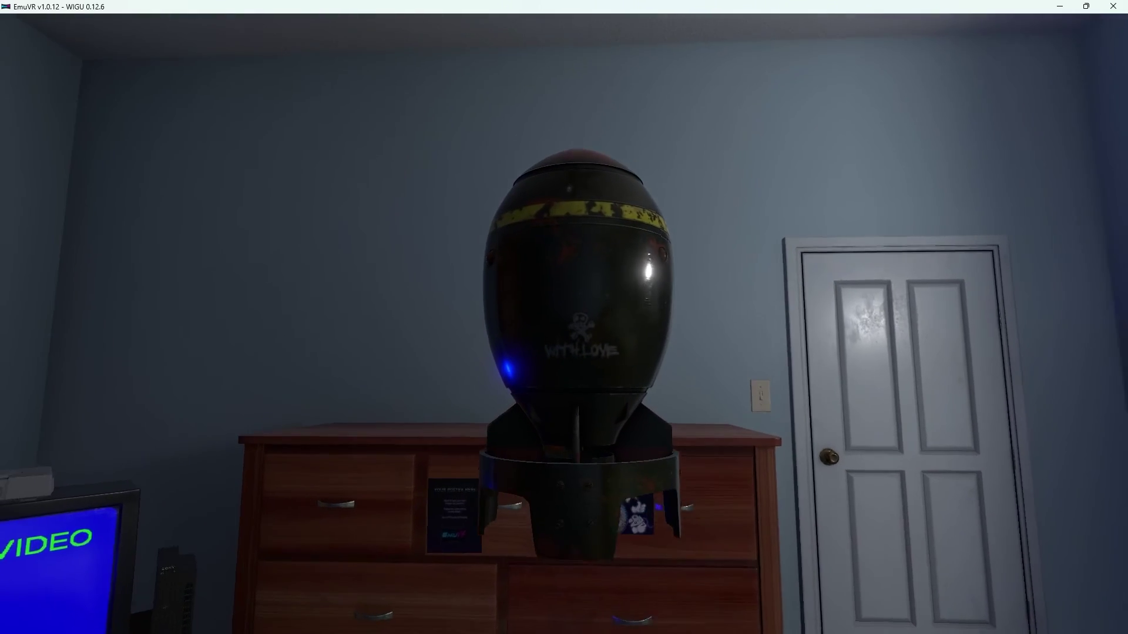
pyautogui.press('w')
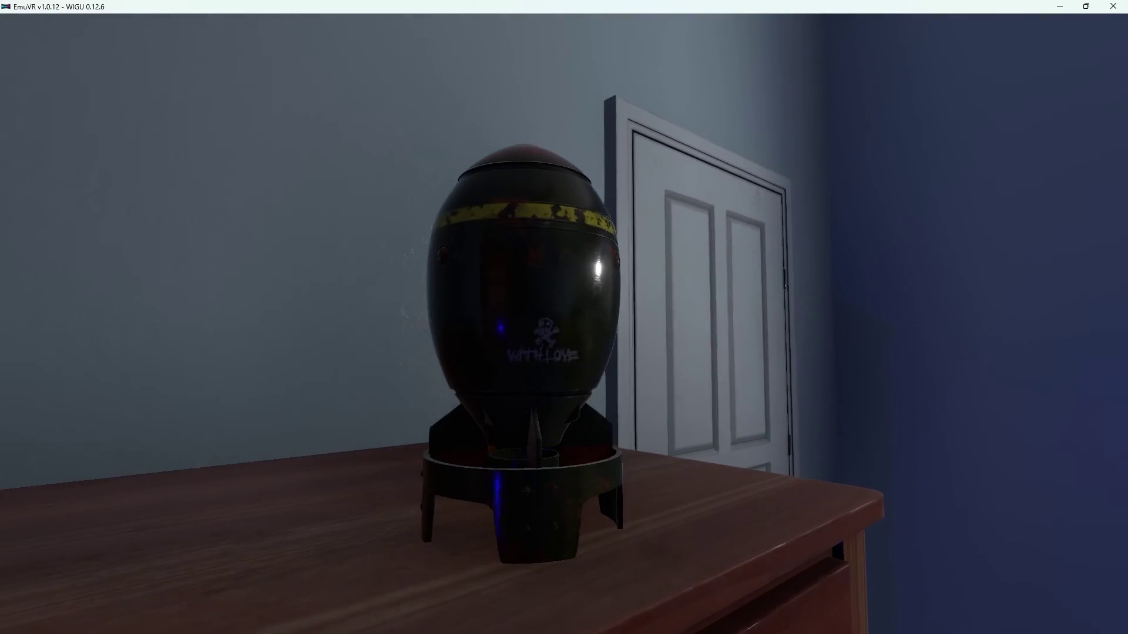
pyautogui.click(564, 317)
# Turn on the room light at the wall switch beside the door.
pyautogui.press('d')
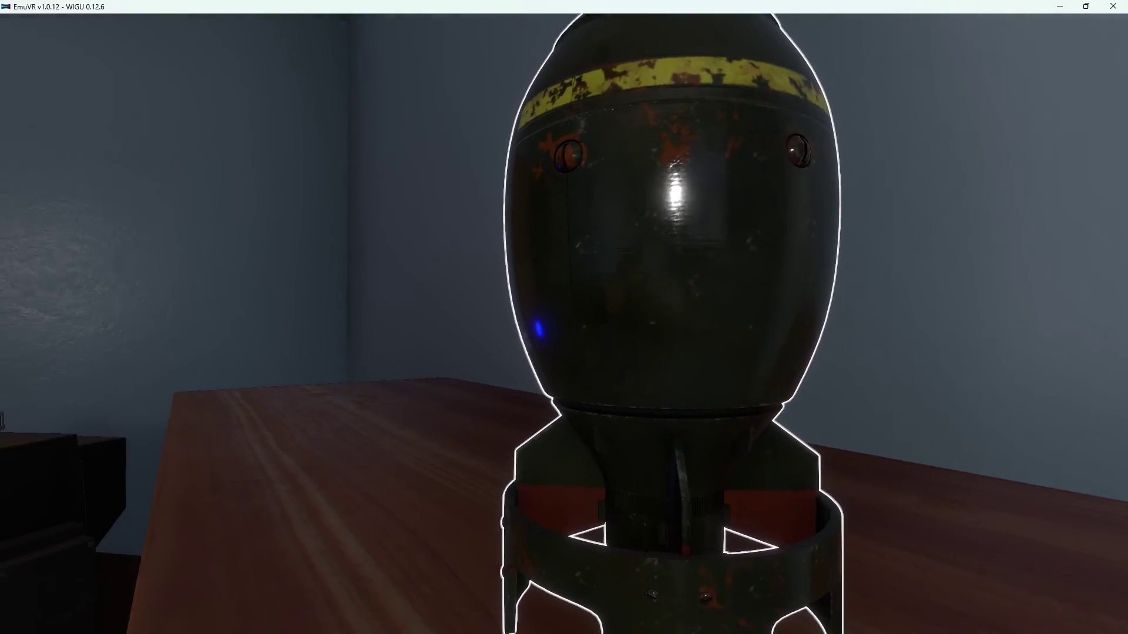
pyautogui.press('s')
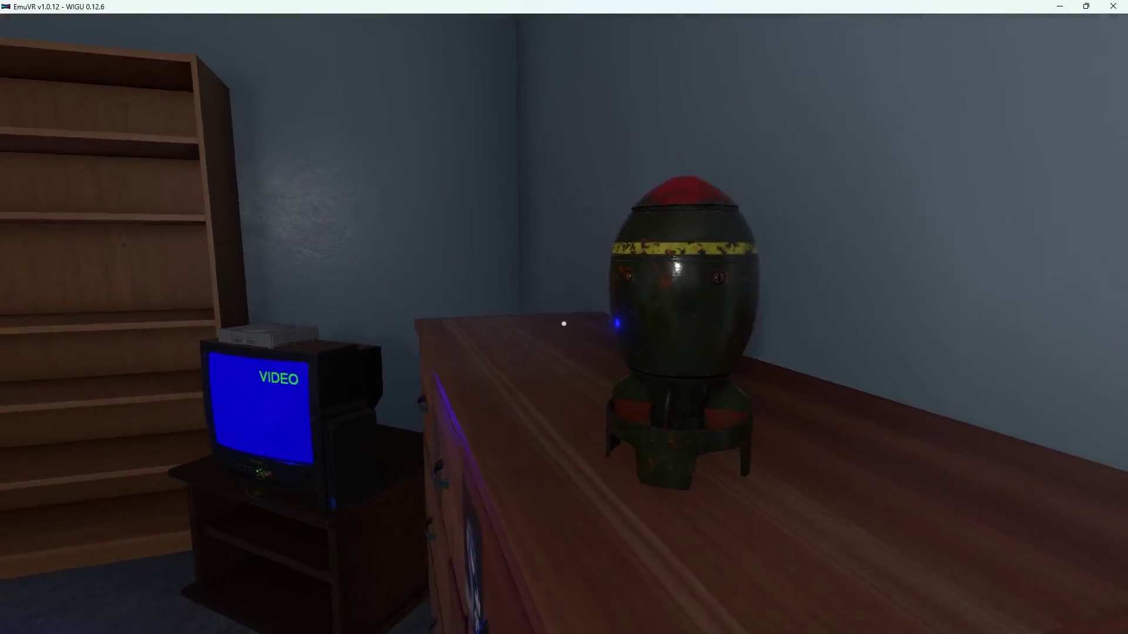
pyautogui.press('d')
pyautogui.press('w')
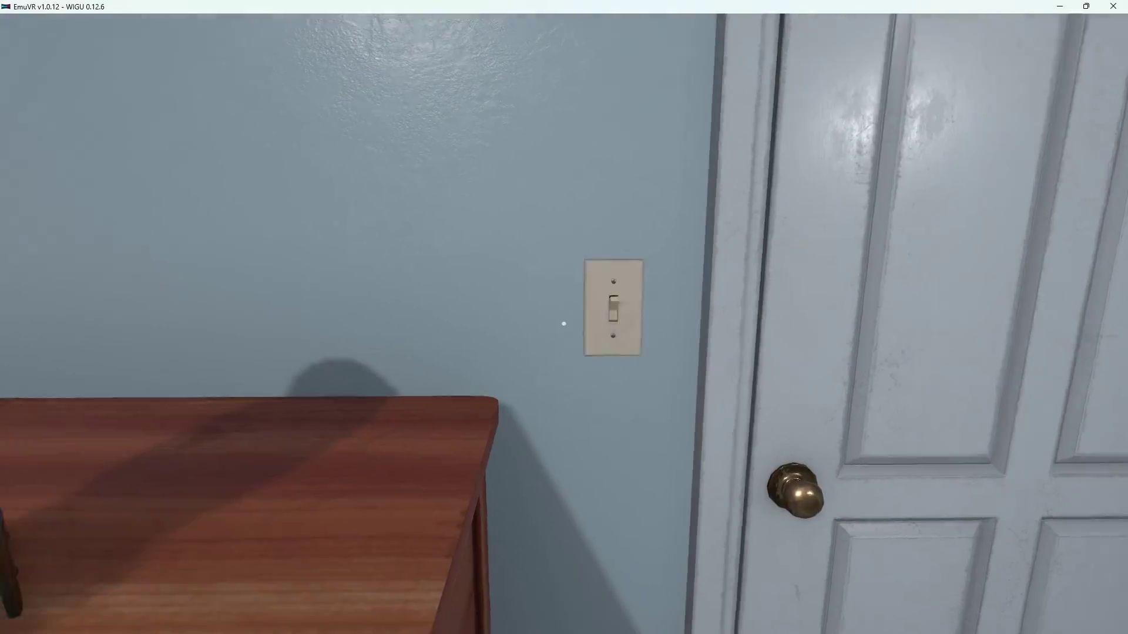
# Examine the Mini Nuke's textures and reflections up close and from several sides under the room light.
pyautogui.press('w')
pyautogui.press('a')
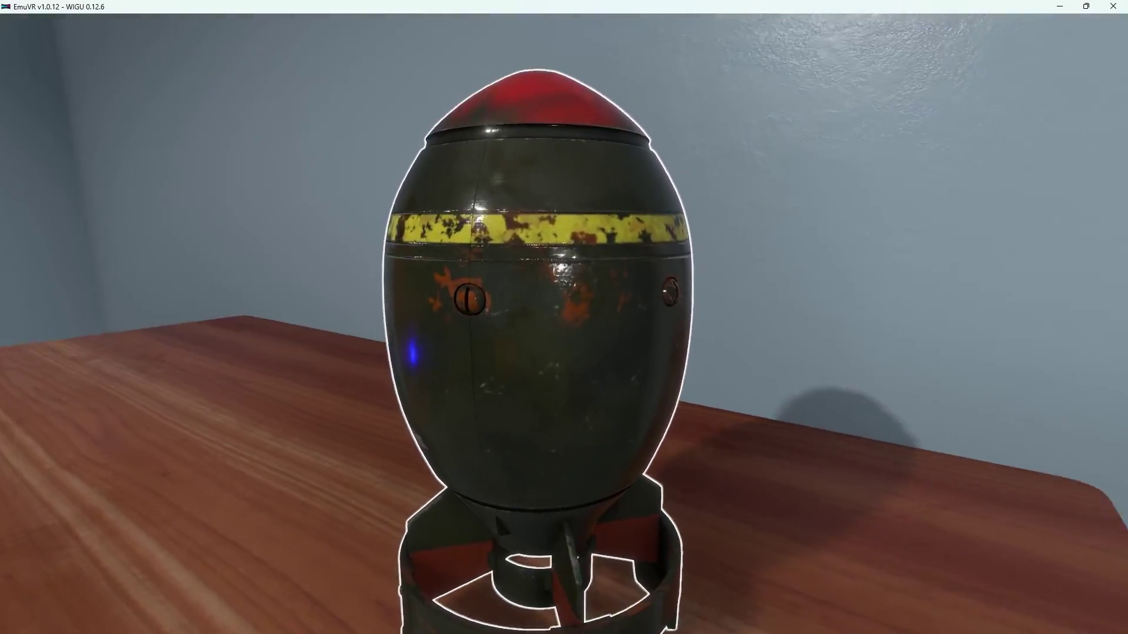
pyautogui.press('s')
pyautogui.press('a')
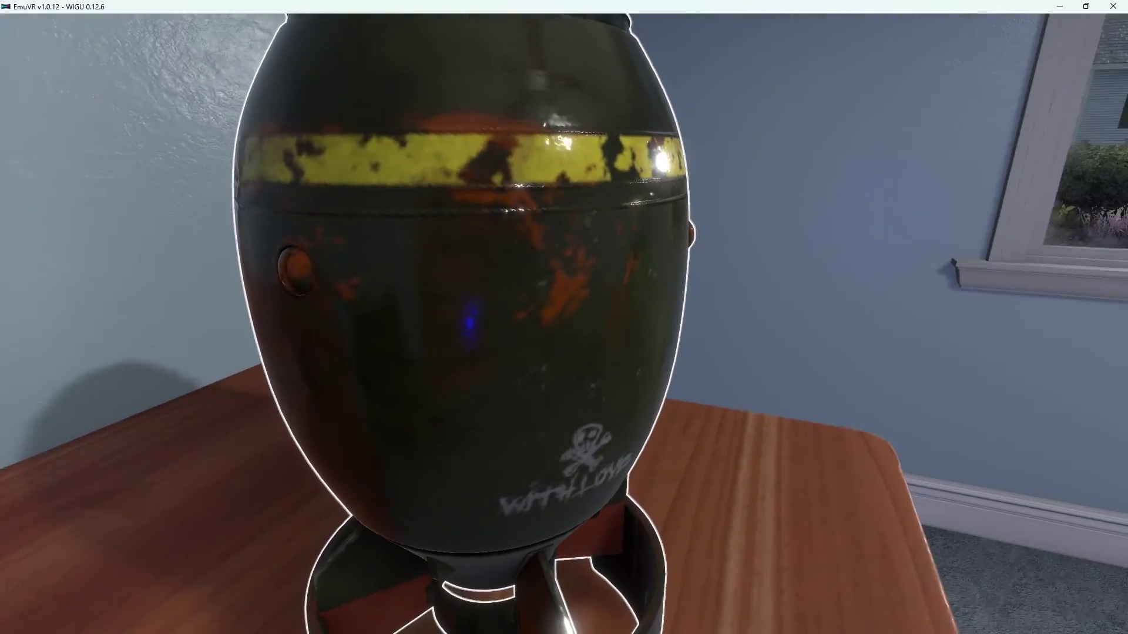
pyautogui.press('w')
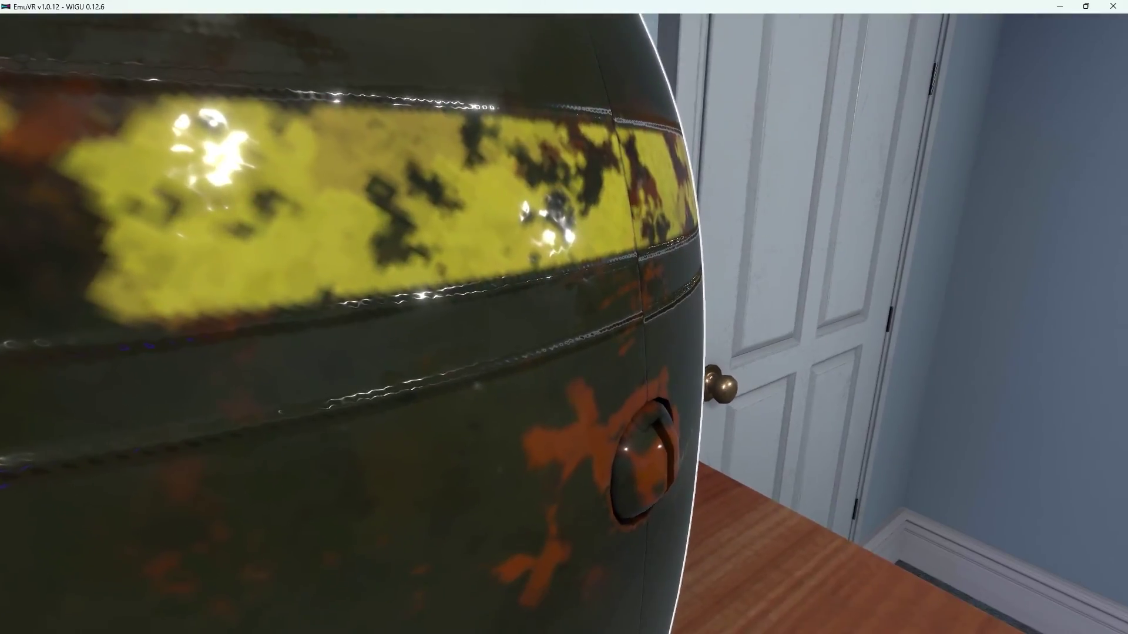
pyautogui.press('d')
pyautogui.press('w')
pyautogui.press('s')
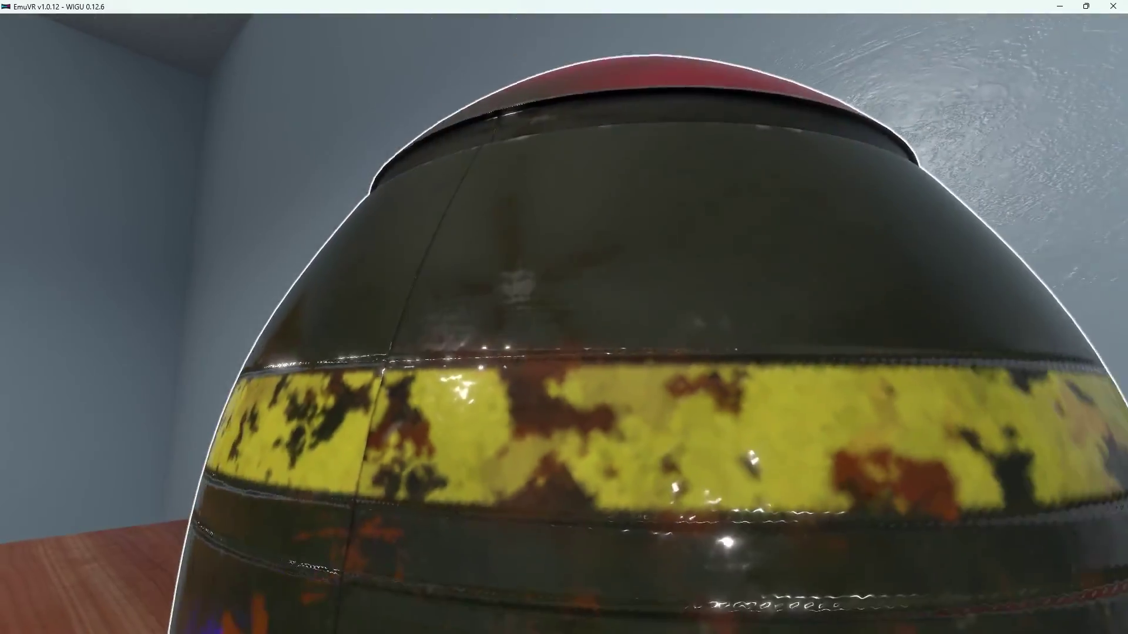
pyautogui.press('s')
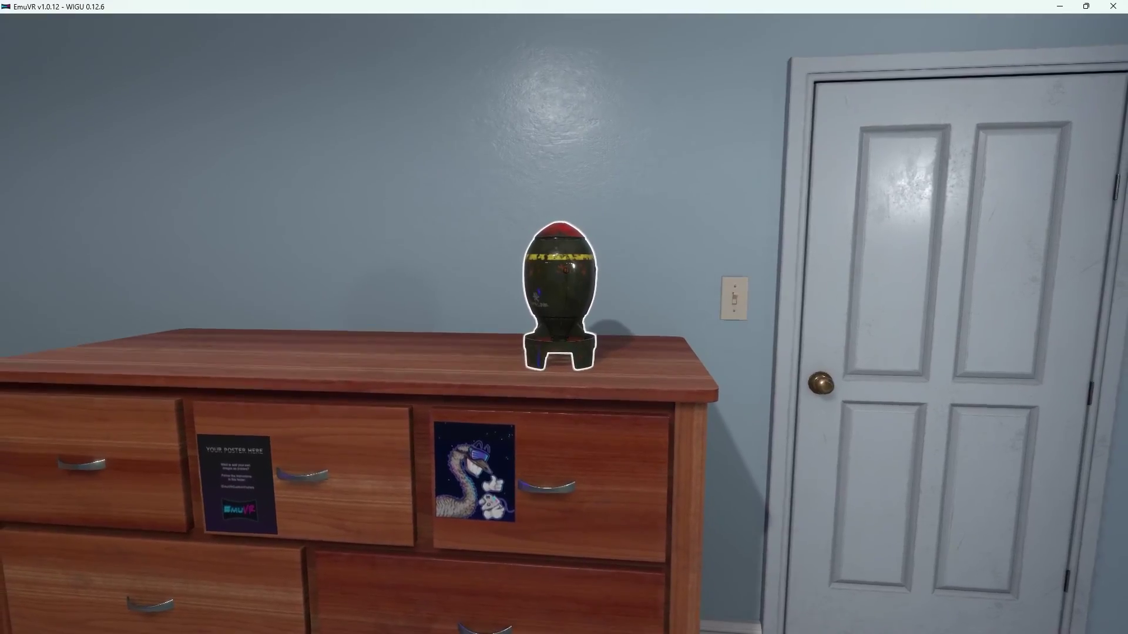
# Walk back to the dresser and pick up the Mini Nuke.
pyautogui.press('w')
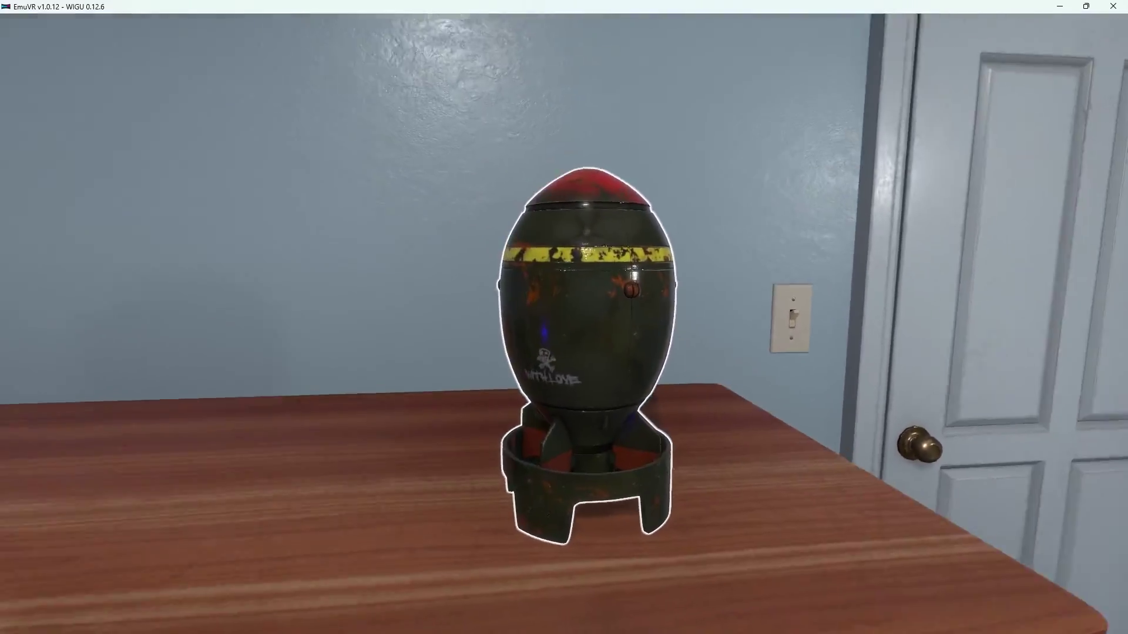
pyautogui.press('w')
pyautogui.click(563, 323)
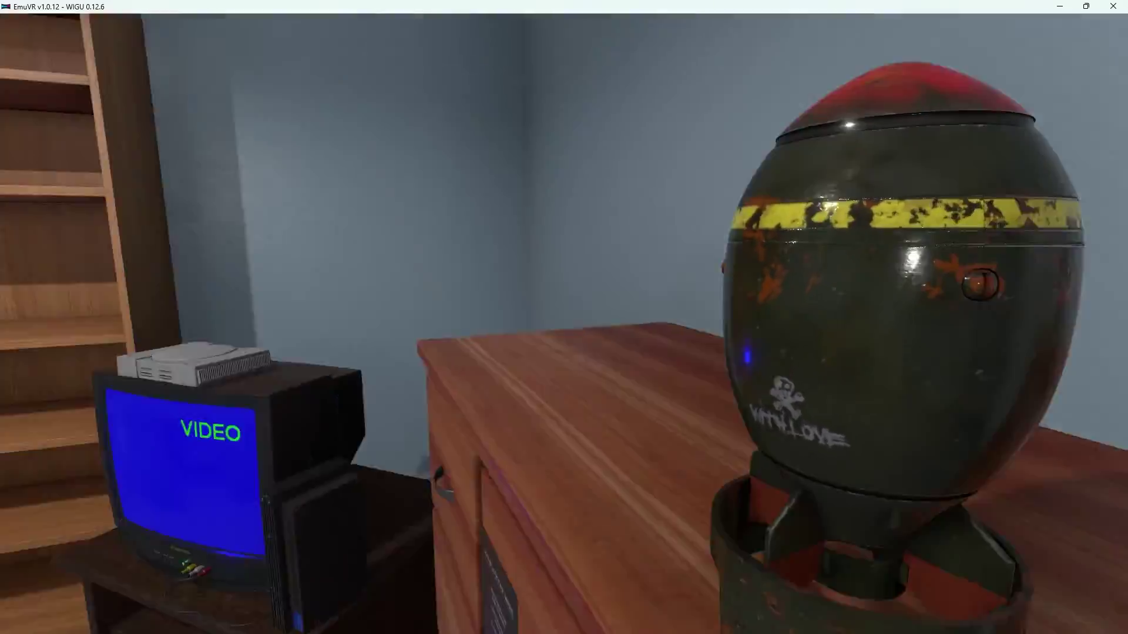
# Carry the Mini Nuke to the grey surface beside the shelves, crouch to view it up close and set it down.
pyautogui.press('w')
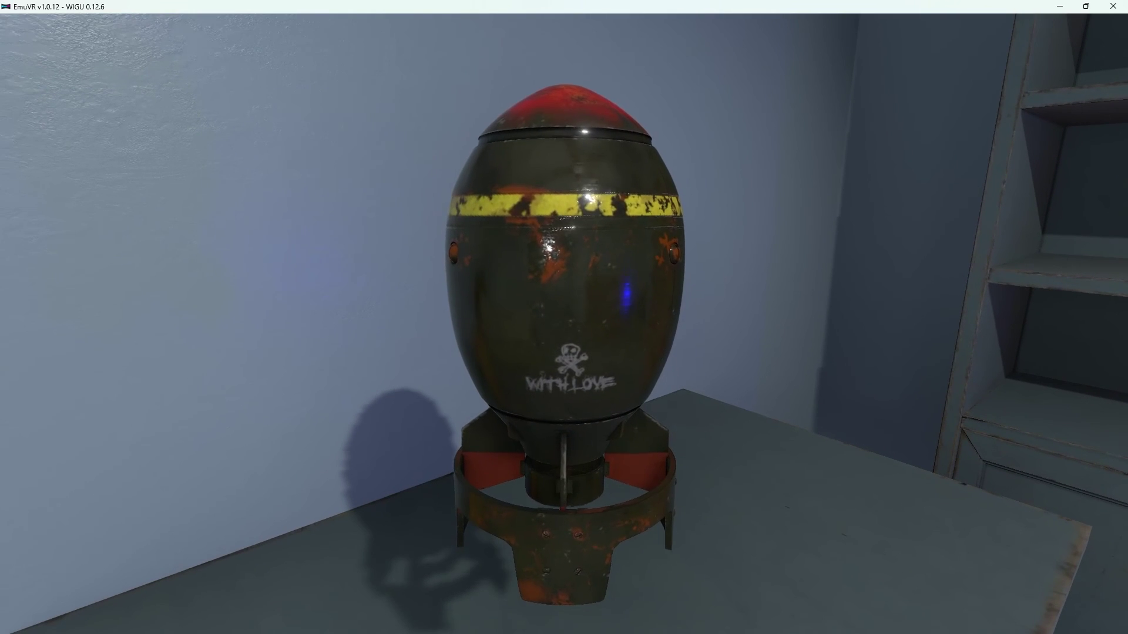
pyautogui.press('ctrl')
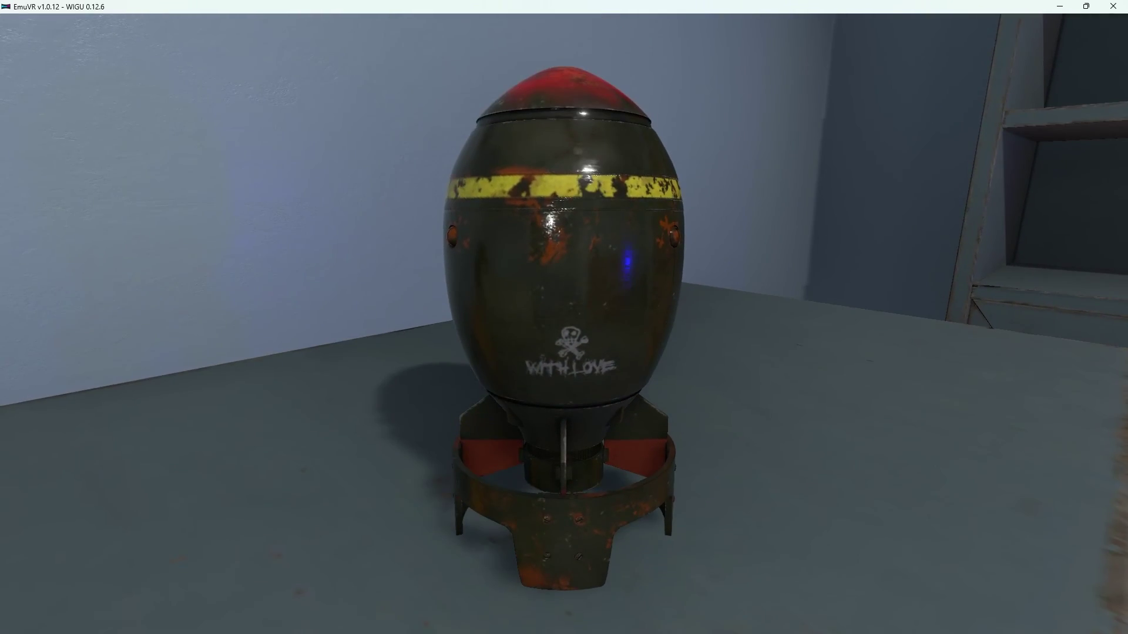
pyautogui.click(564, 324)
pyautogui.press('s')
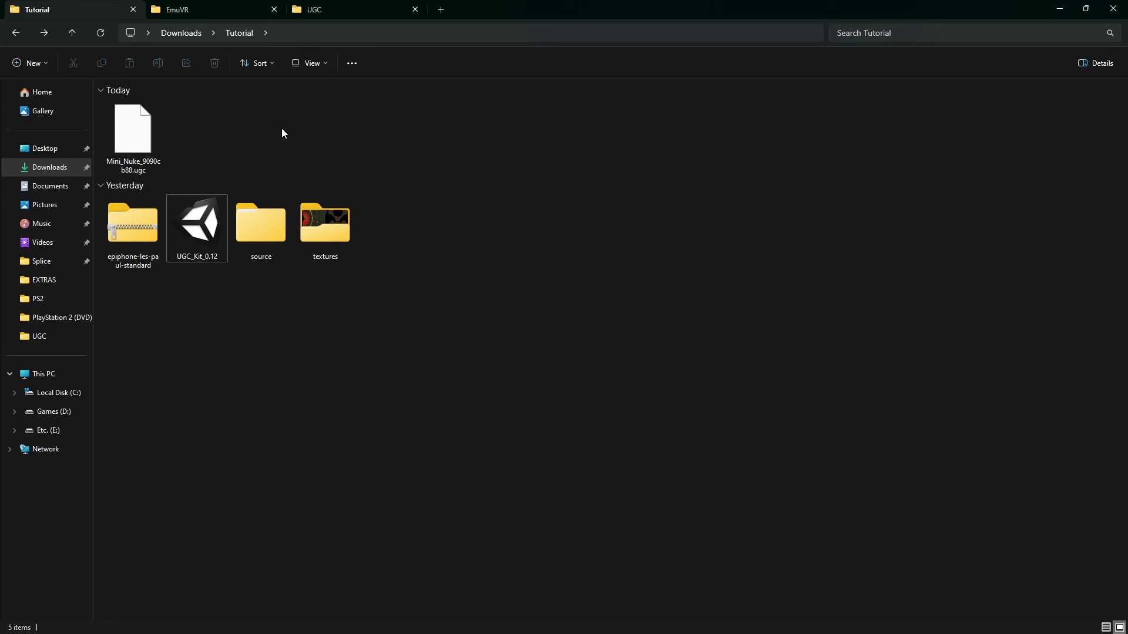
# Cut Mini_Nuke_9090cb88.ugc from the Tutorial folder in File Explorer and open the UGC folder inside EmuVR's Custom folder.
pyautogui.click(137, 127)
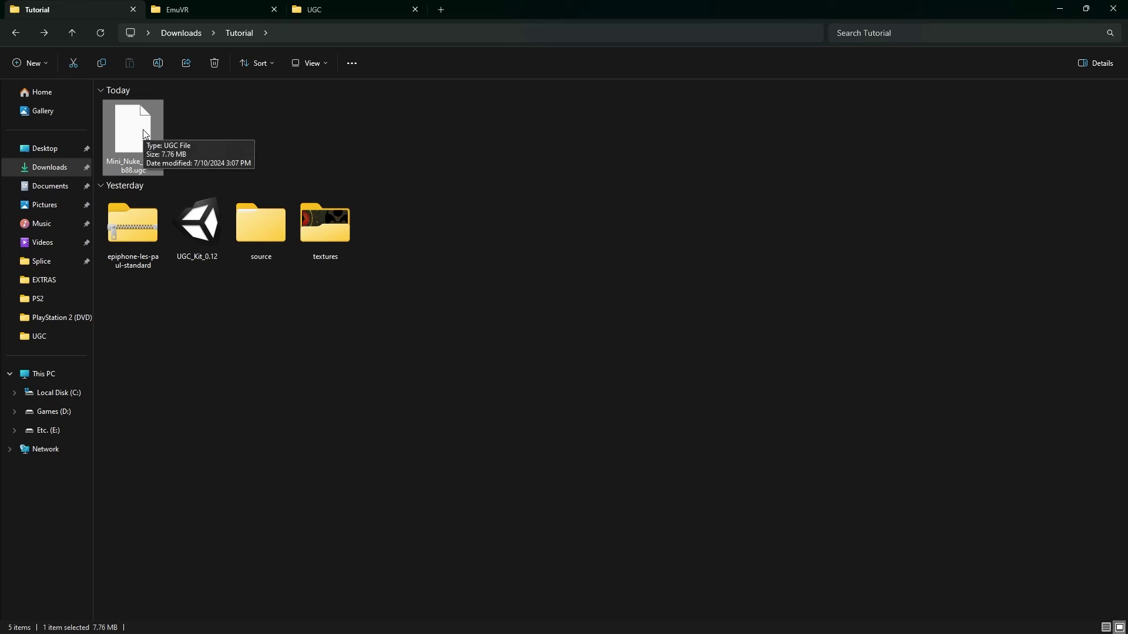
pyautogui.hotkey('ctrl', 'x')
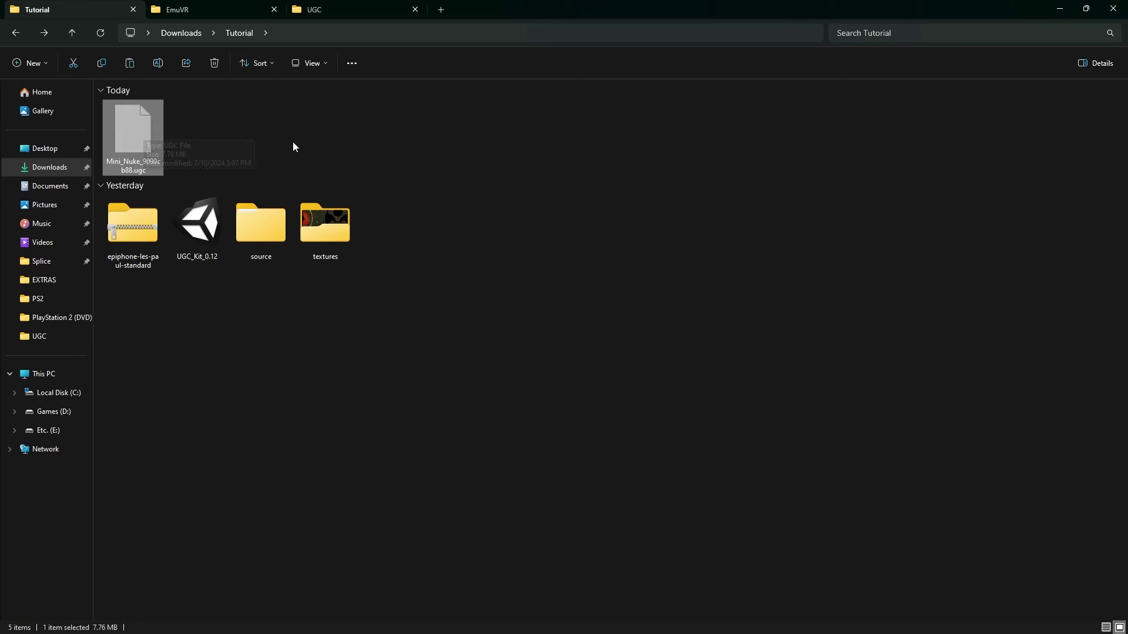
pyautogui.click(340, 9)
pyautogui.click(341, 38)
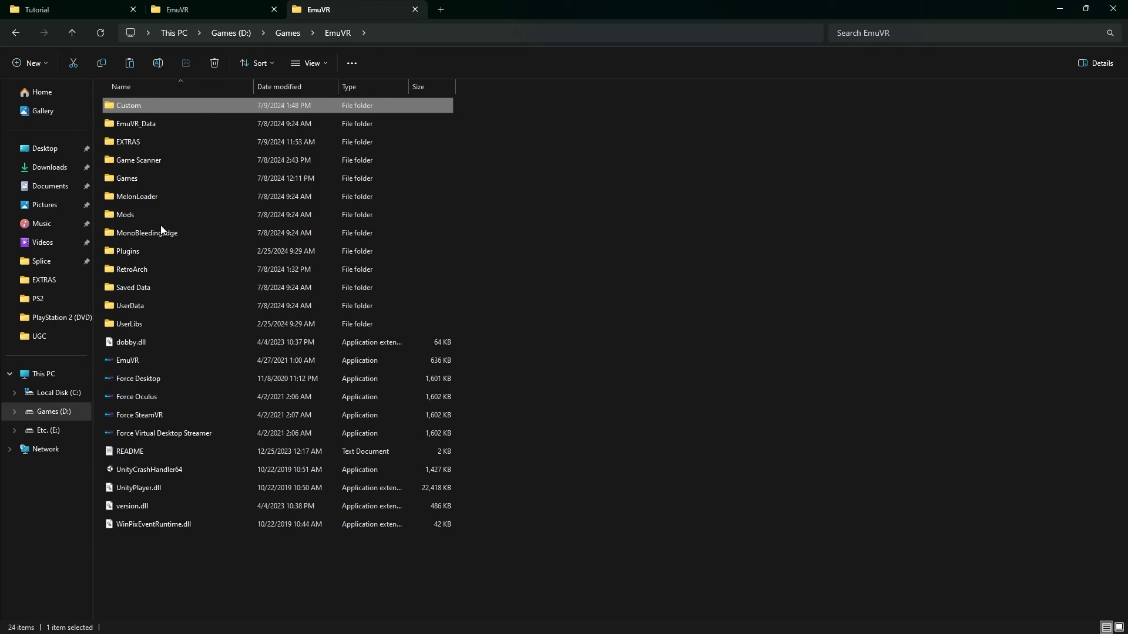
pyautogui.doubleClick(142, 106)
pyautogui.doubleClick(135, 163)
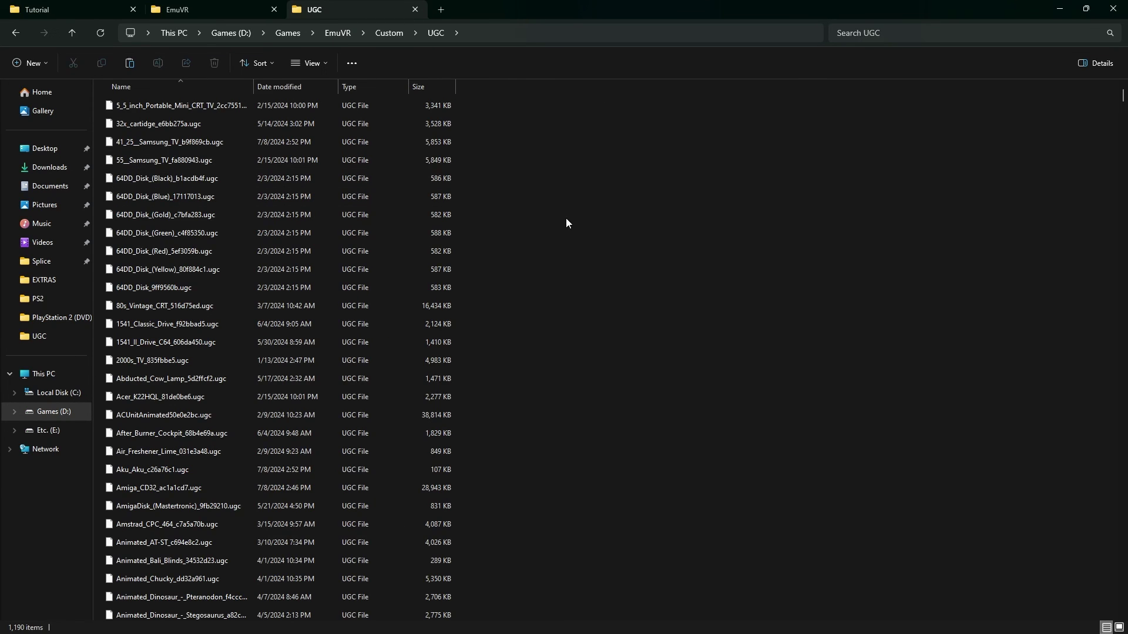
# Review the path for UGC files by browsing from the main EmuVR folder through Custom into UGC.
pyautogui.click(213, 11)
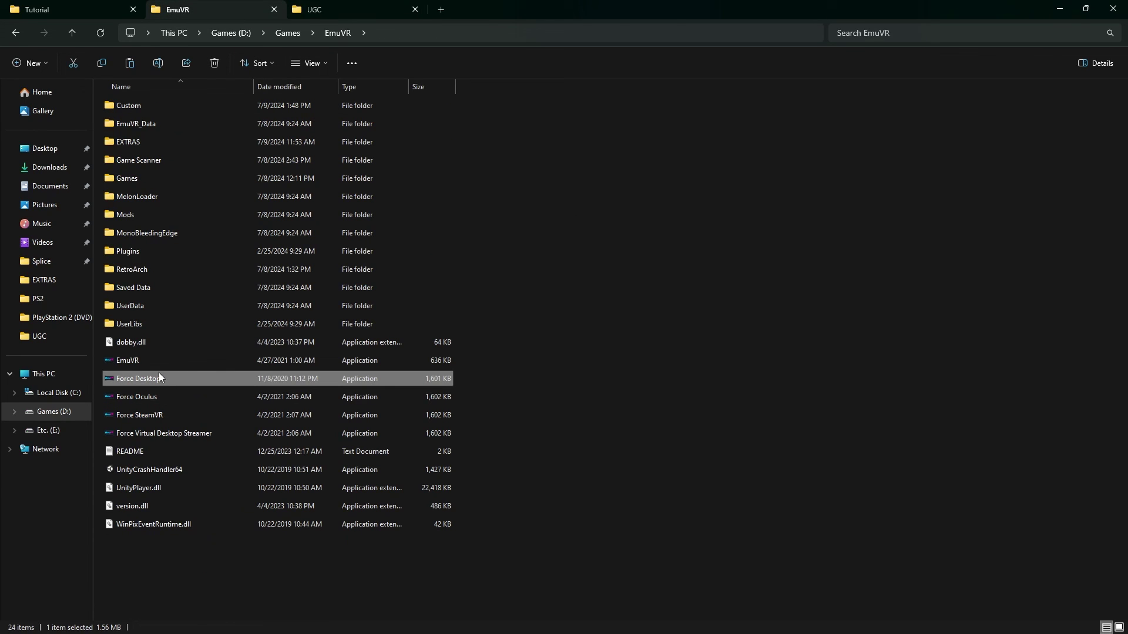
pyautogui.doubleClick(155, 105)
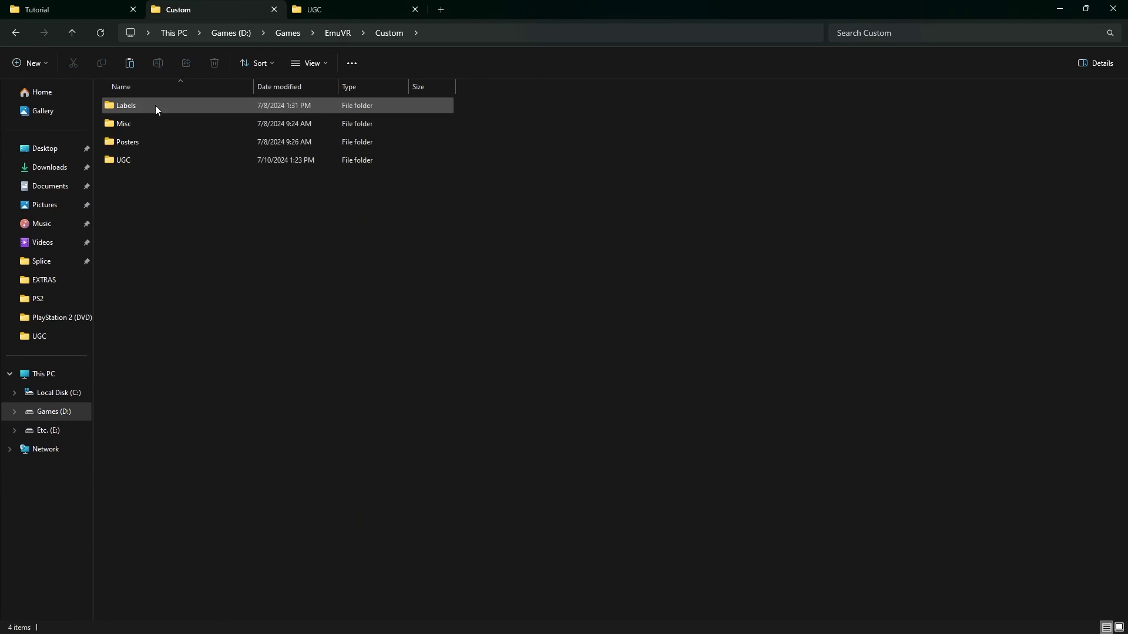
pyautogui.click(17, 35)
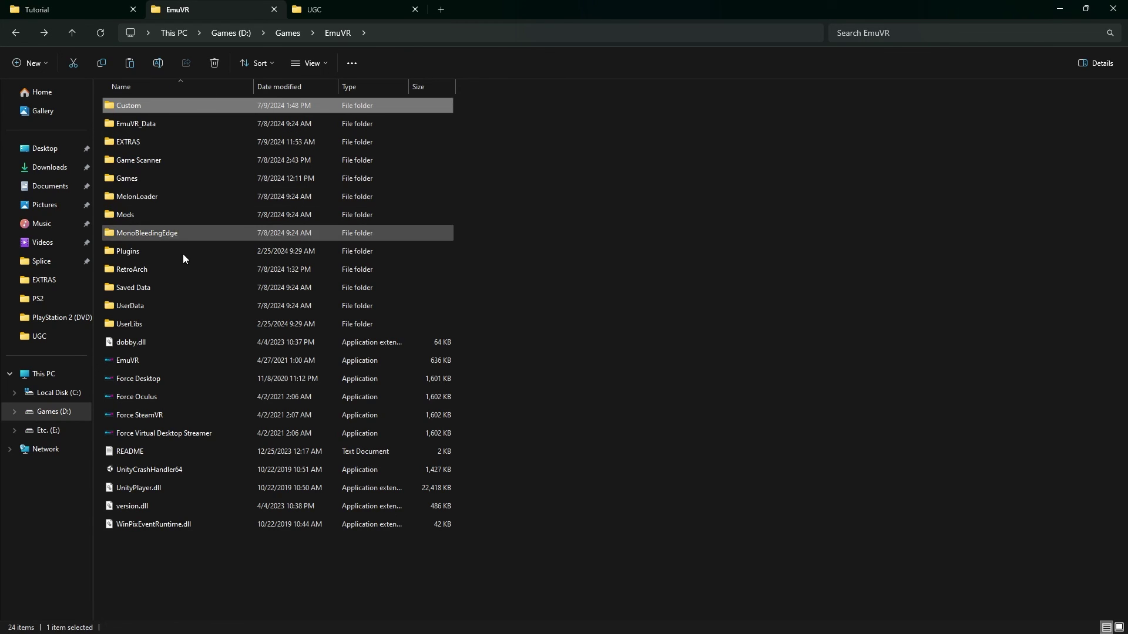
pyautogui.doubleClick(156, 104)
pyautogui.doubleClick(149, 162)
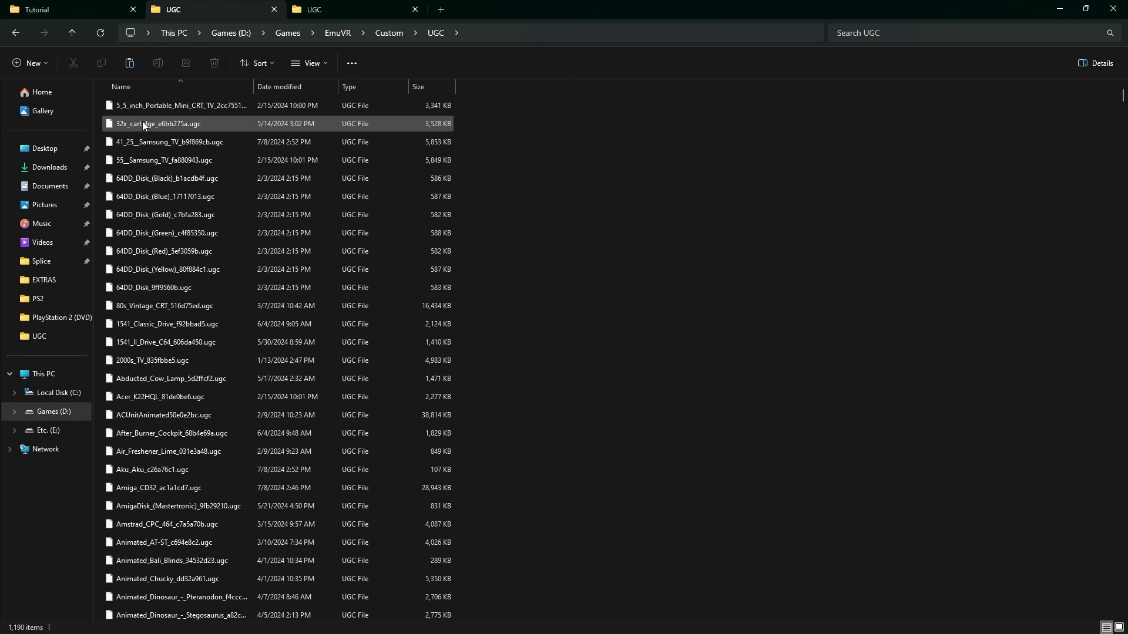
# Go back up to the main EmuVR folder and recheck the UGC folder that is open separately.
pyautogui.click(15, 33)
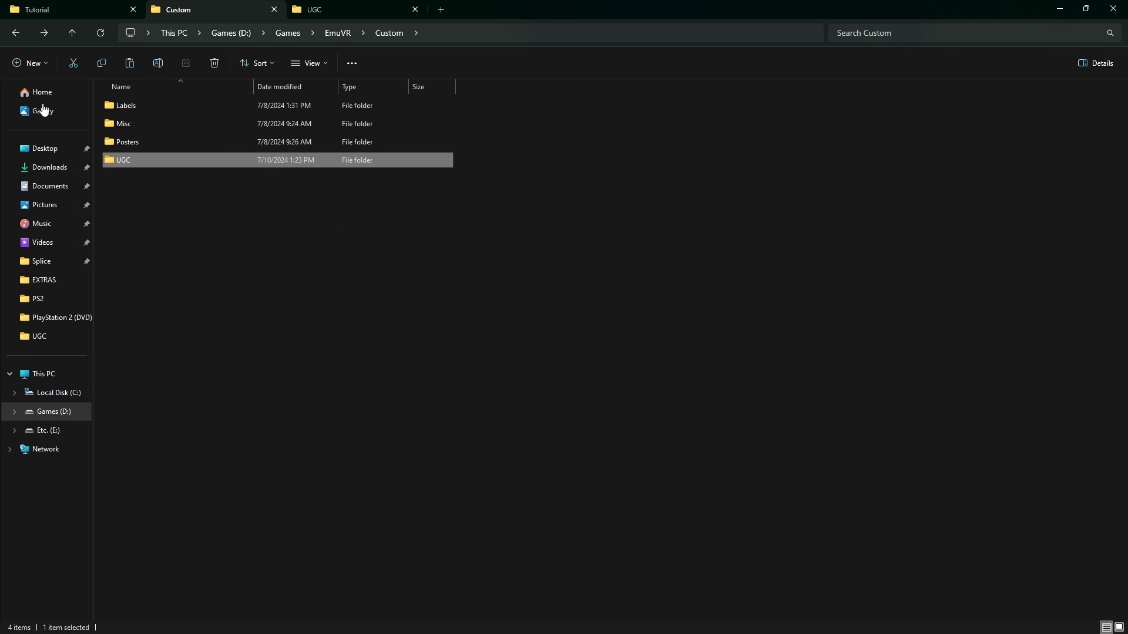
pyautogui.click(19, 34)
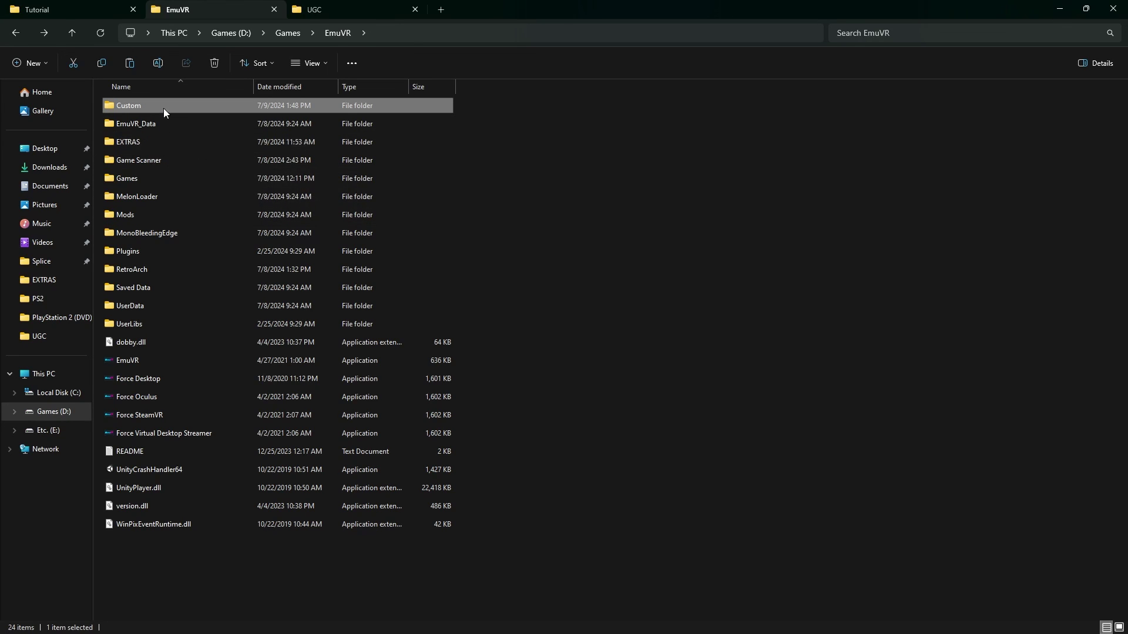
pyautogui.click(329, 10)
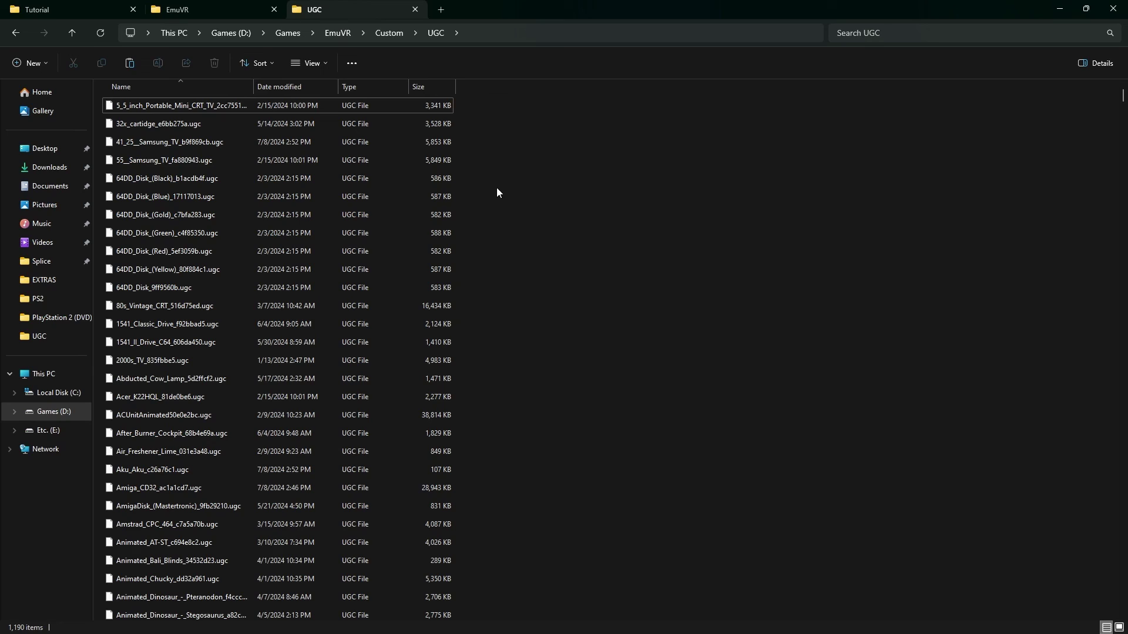
pyautogui.click(210, 8)
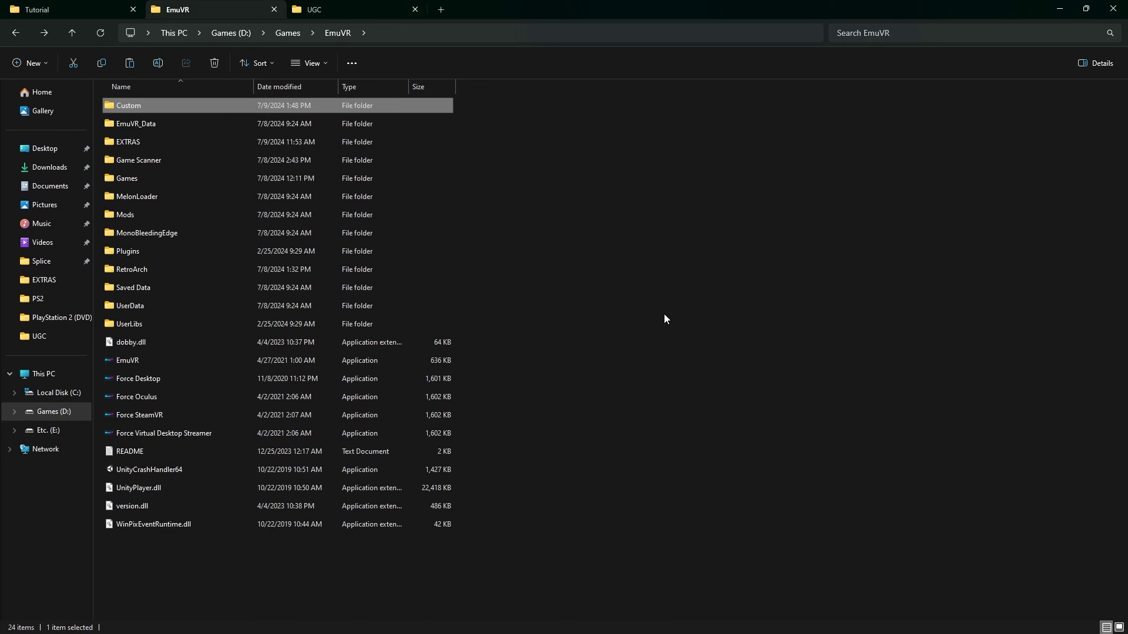